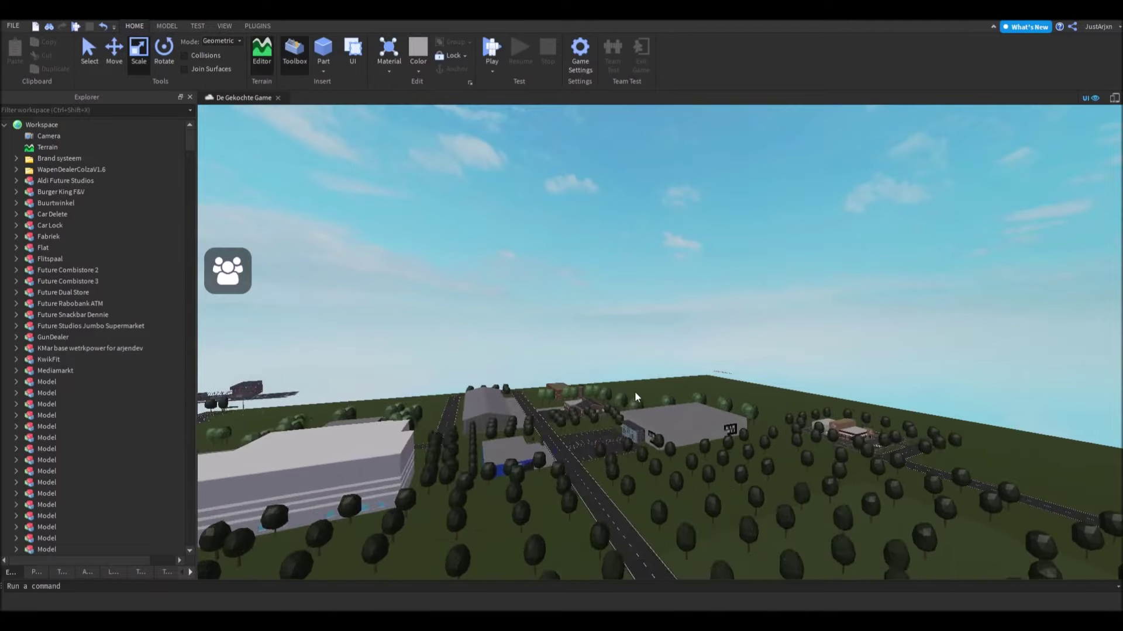
- Survey the city map from the air, covering the roundabout, industrial halls and streets up to the dark-brick apartment building
scroll(713, 254, down, 2)
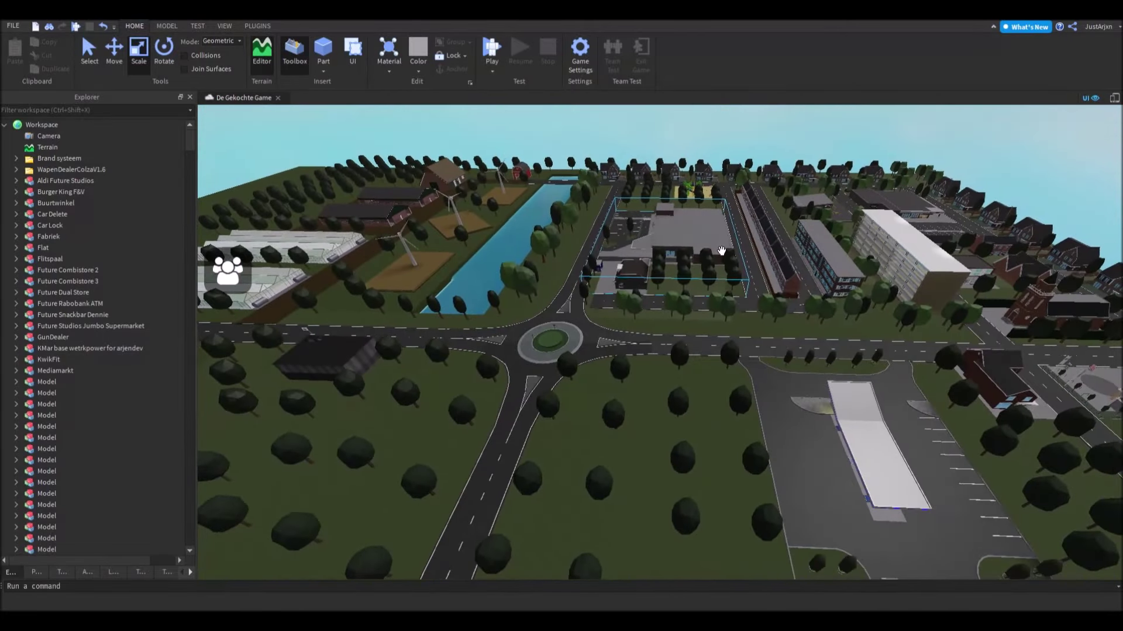
right_drag(810, 228, 700, 534)
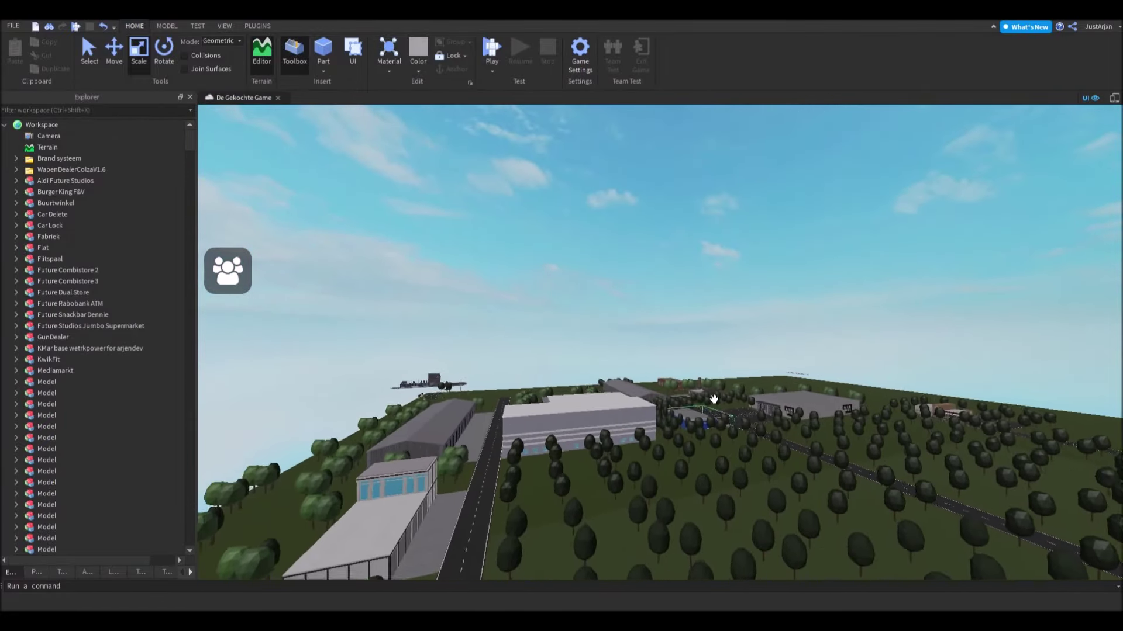
right_drag(707, 445, 810, 292)
key(w)
key(s)
key(a)
key(w)
key(w)
key(w)
scroll(791, 258, down, 10)
scroll(809, 293, up, 15)
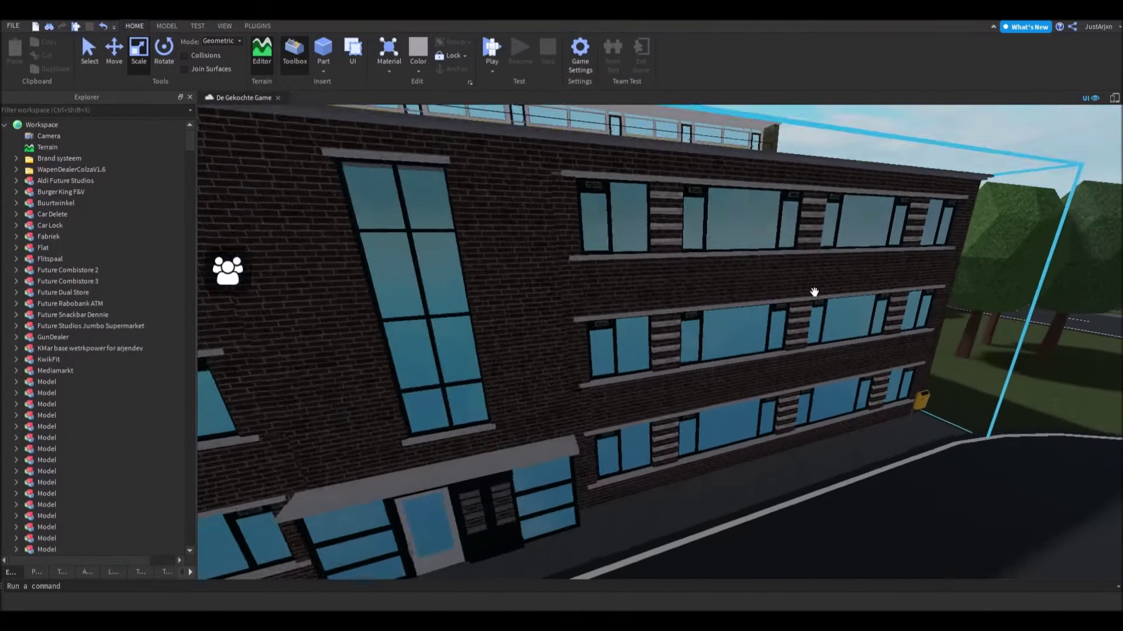
- Examine the dark-brick apartment building's facade, windows and entrances along the street of terraced houses
right_drag(814, 292, 815, 291)
scroll(814, 291, down, 8)
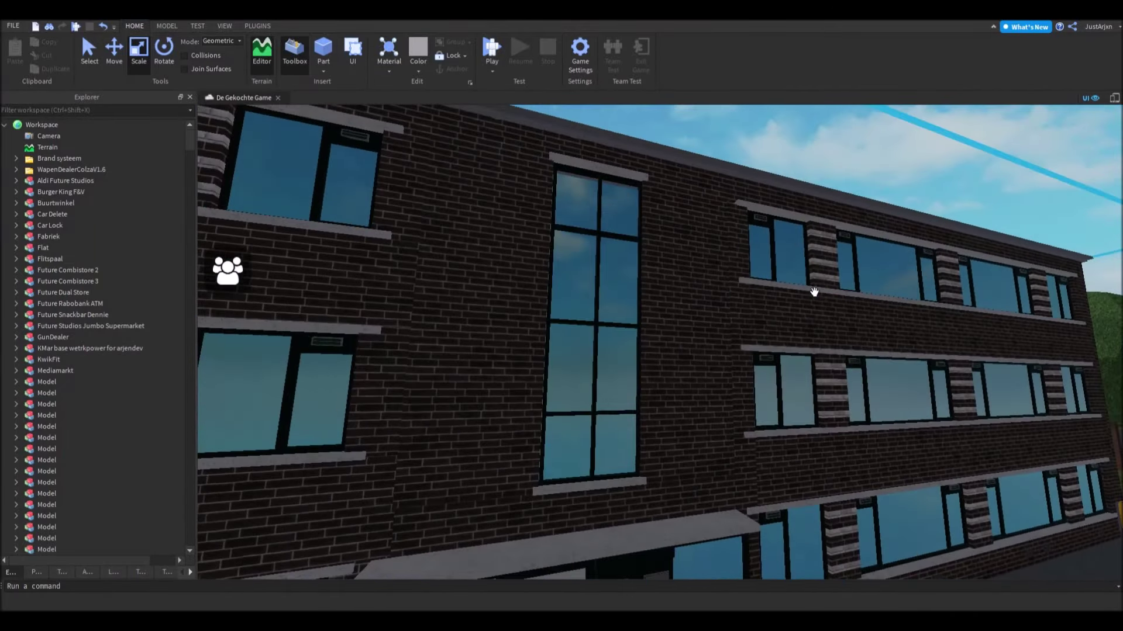
scroll(814, 291, up, 8)
right_drag(814, 290, 814, 293)
scroll(815, 291, down, 8)
scroll(814, 293, down, 5)
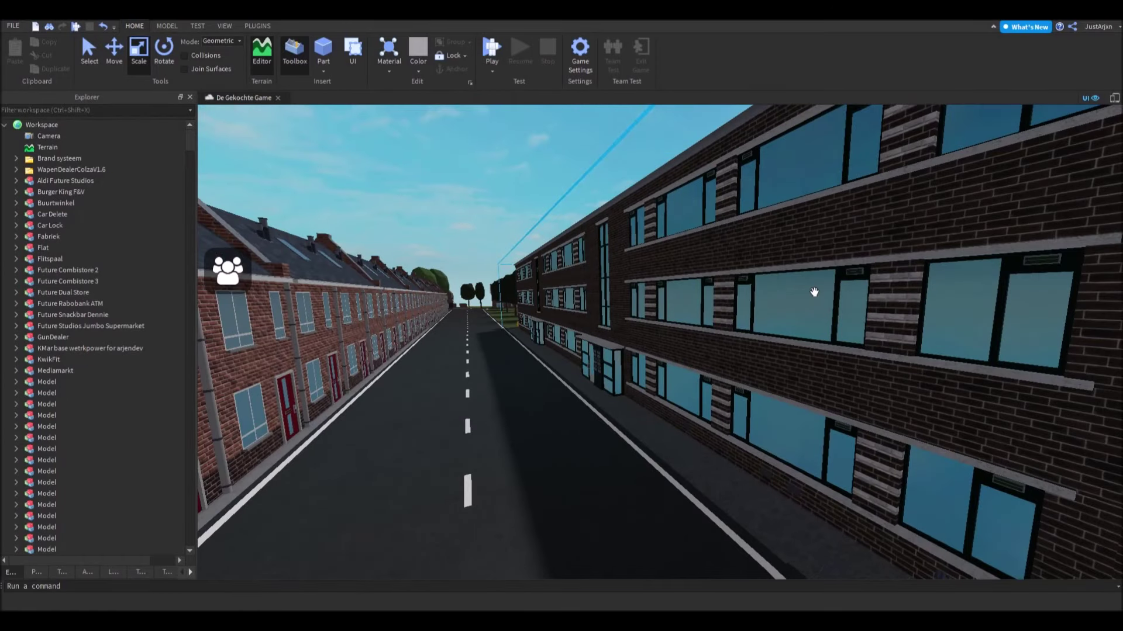
scroll(814, 292, down, 8)
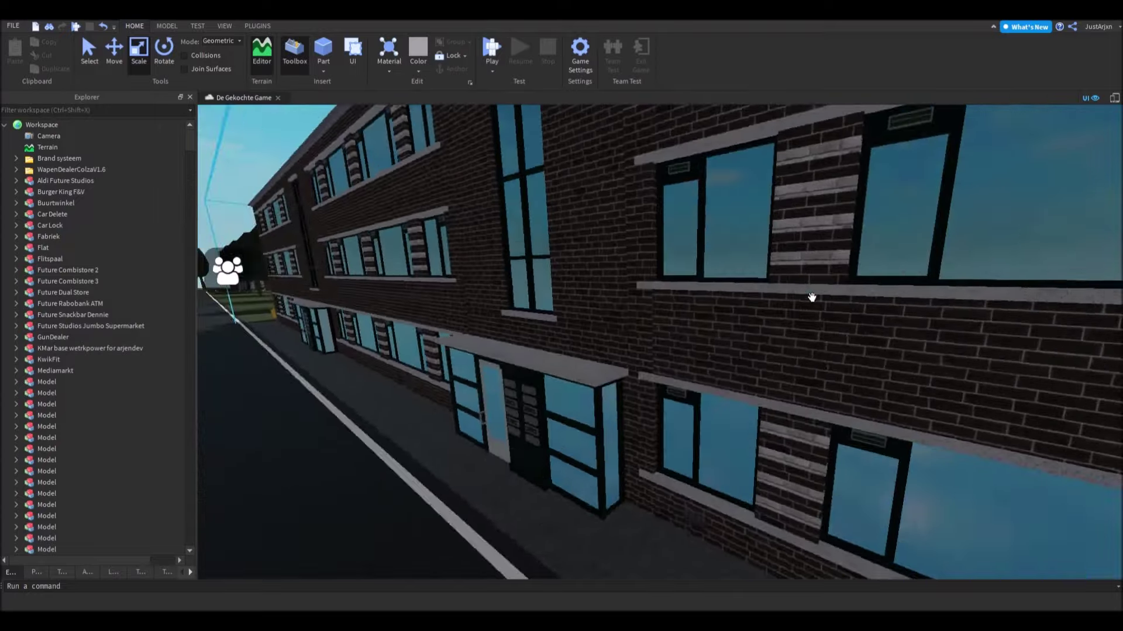
scroll(811, 297, up, 8)
mouse_move(811, 297)
right_down()
mouse_move(795, 284)
mouse_move(823, 293)
right_up()
scroll(823, 294, down, 8)
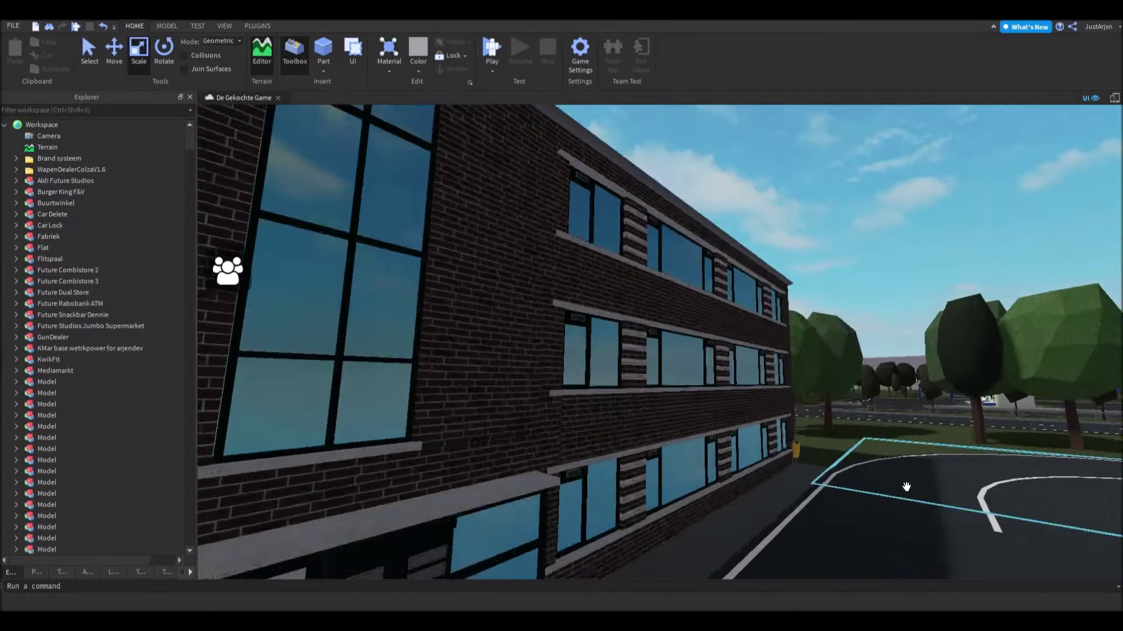
scroll(817, 326, up, 8)
right_drag(817, 325, 732, 322)
scroll(797, 370, down, 8)
- Look over the neighbourhood around the terraced houses, flat building and grey-roofed ambulance station from above
scroll(732, 323, up, 10)
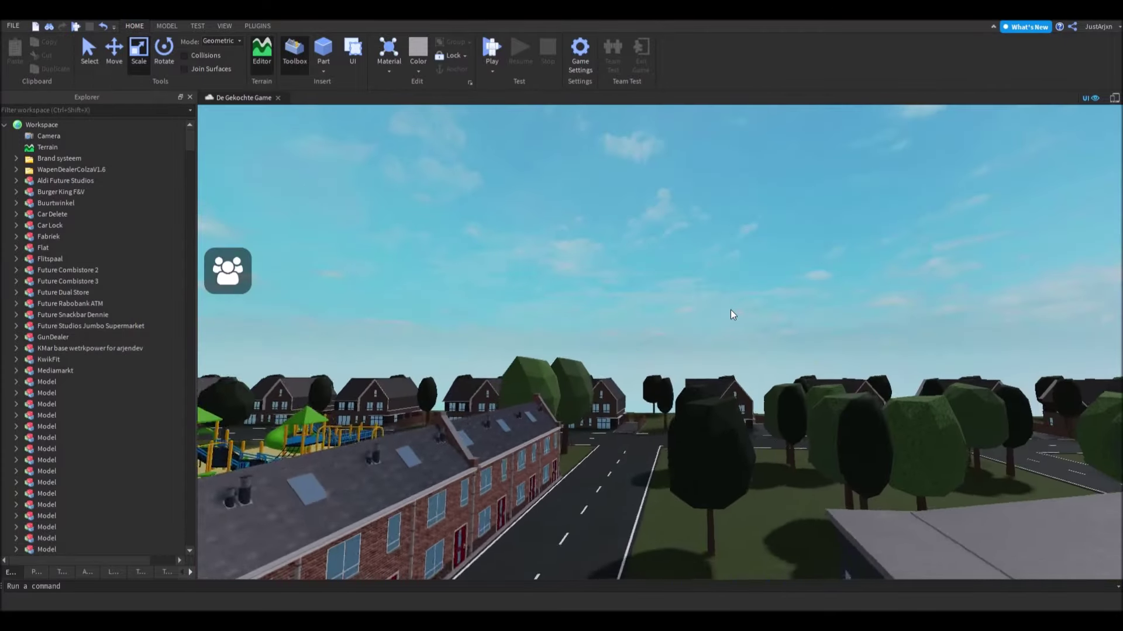
scroll(732, 313, down, 8)
scroll(769, 348, up, 5)
scroll(802, 323, up, 5)
right_drag(694, 321, 759, 350)
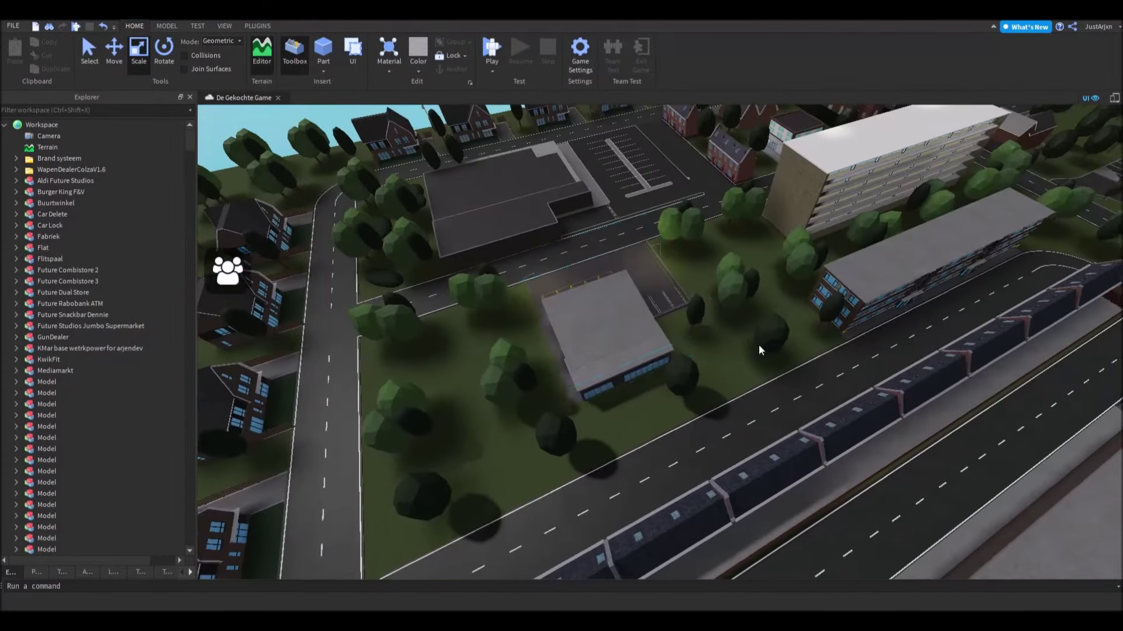
right_drag(872, 302, 759, 333)
scroll(809, 316, down, 5)
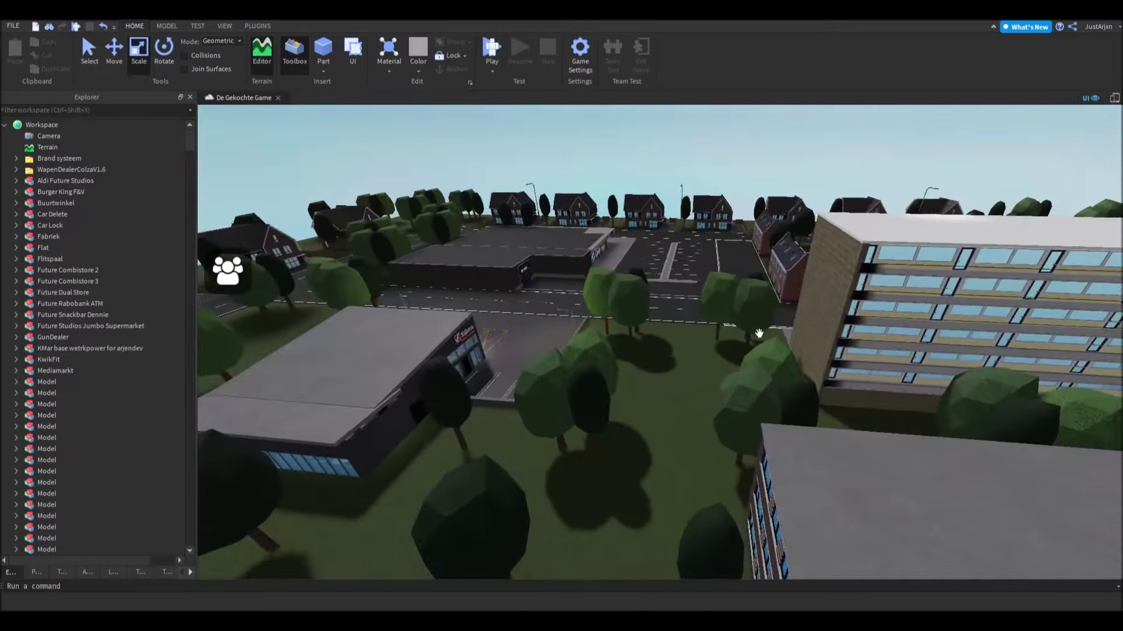
scroll(538, 381, up, 5)
- Inspect the Kijlstra Ambulancezorg building's front, including its sign and numbered vehicle bays
right_drag(814, 393, 706, 320)
scroll(706, 320, down, 5)
scroll(706, 320, down, 5)
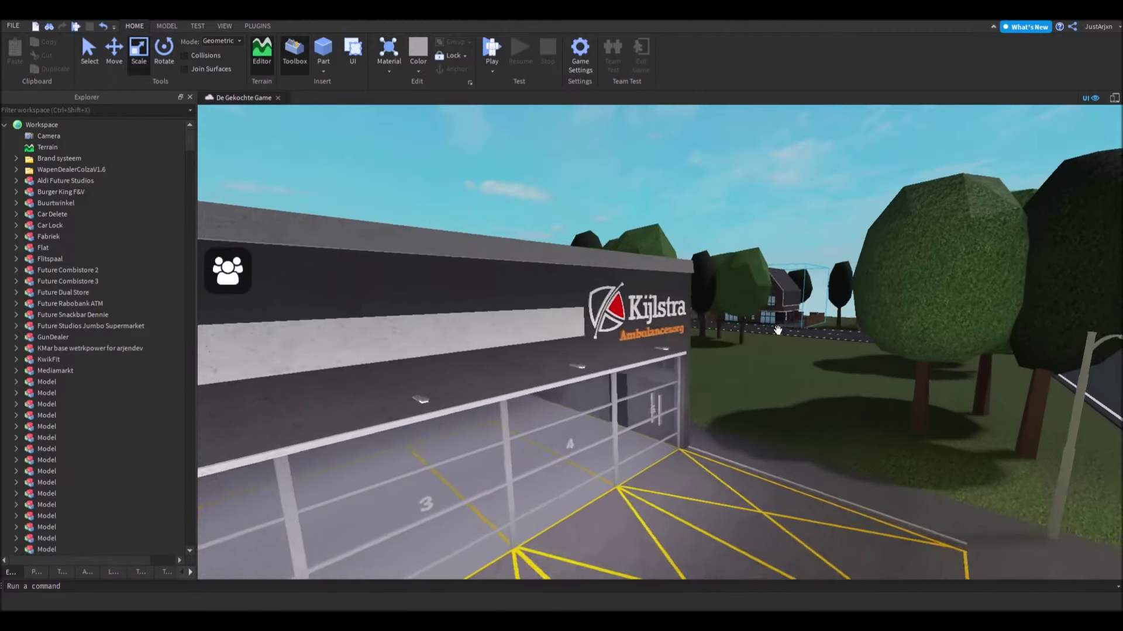
right_drag(777, 330, 690, 324)
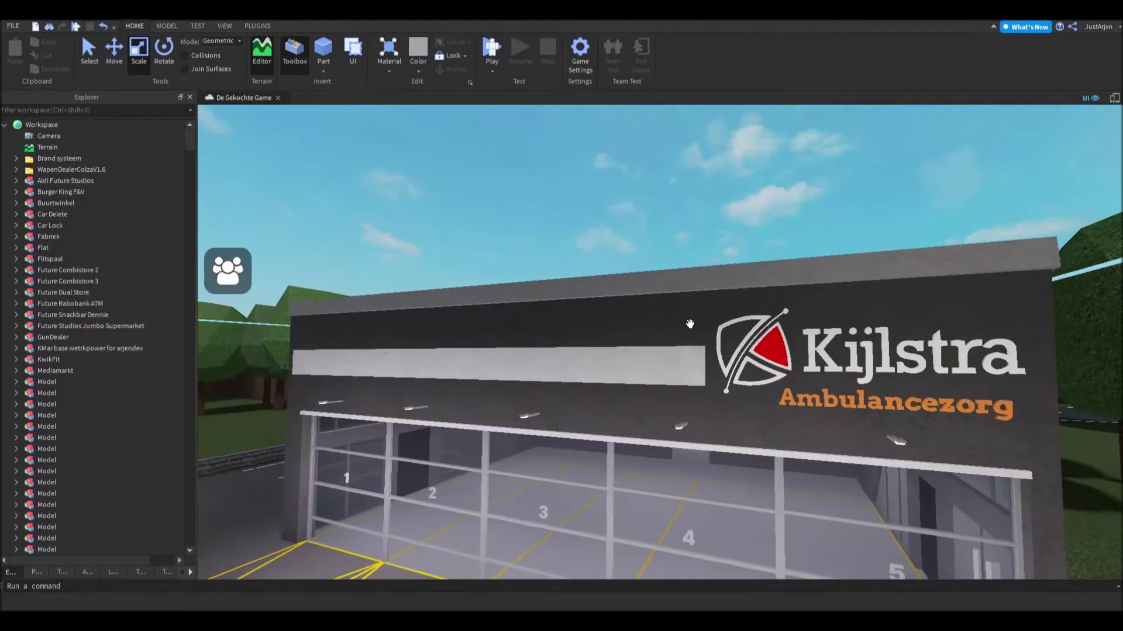
right_drag(834, 341, 818, 321)
scroll(819, 322, down, 10)
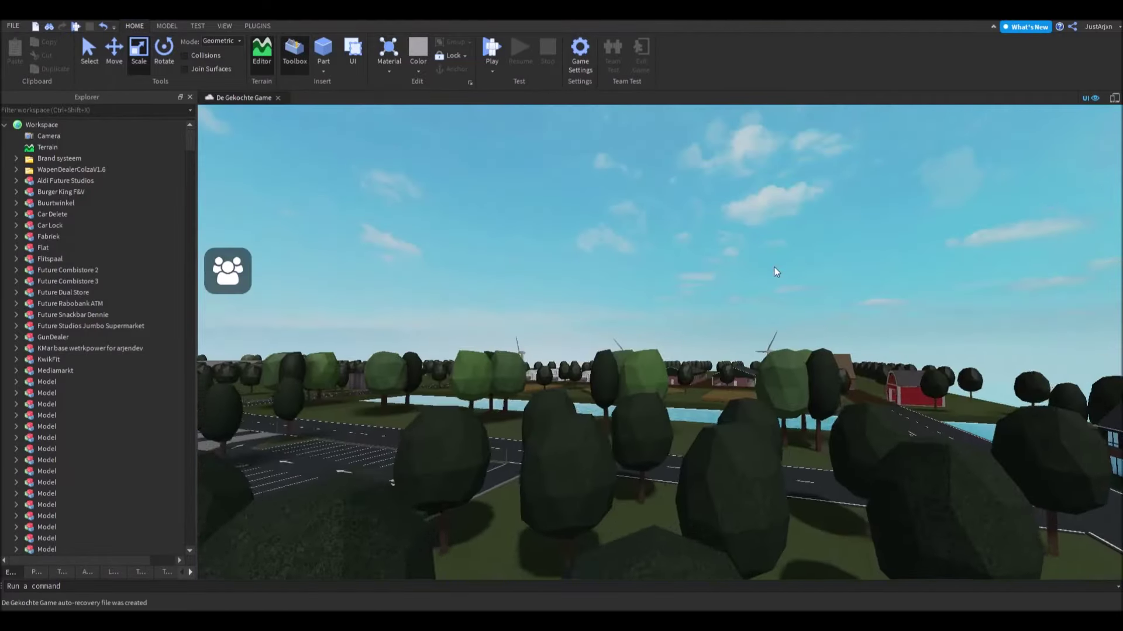
- Inspect the farmhouse with its doors and windows and the surrounding farmland near the wind turbines
scroll(606, 334, up, 10)
right_drag(606, 334, 628, 357)
scroll(775, 337, up, 10)
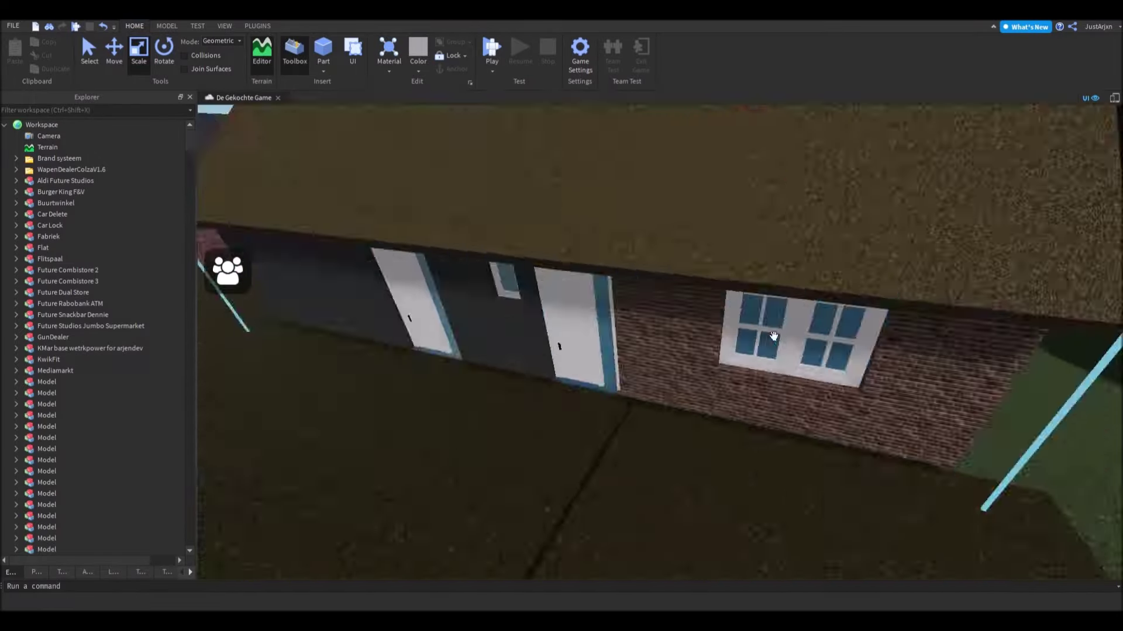
scroll(773, 337, down, 8)
scroll(773, 337, up, 8)
scroll(773, 337, up, 5)
scroll(772, 333, down, 15)
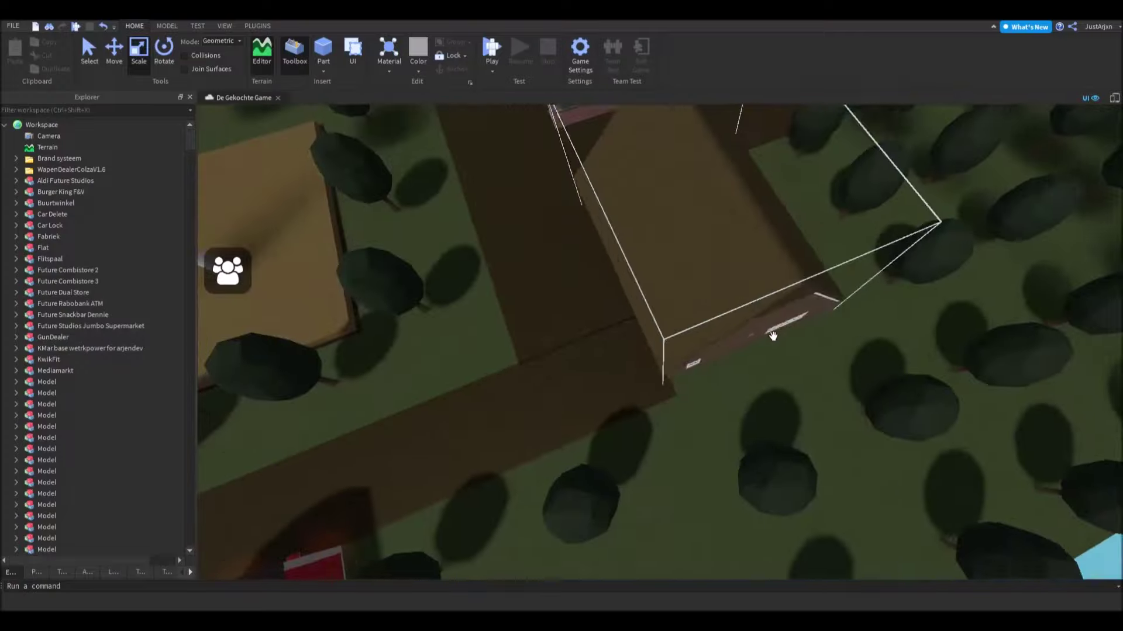
right_drag(784, 328, 739, 285)
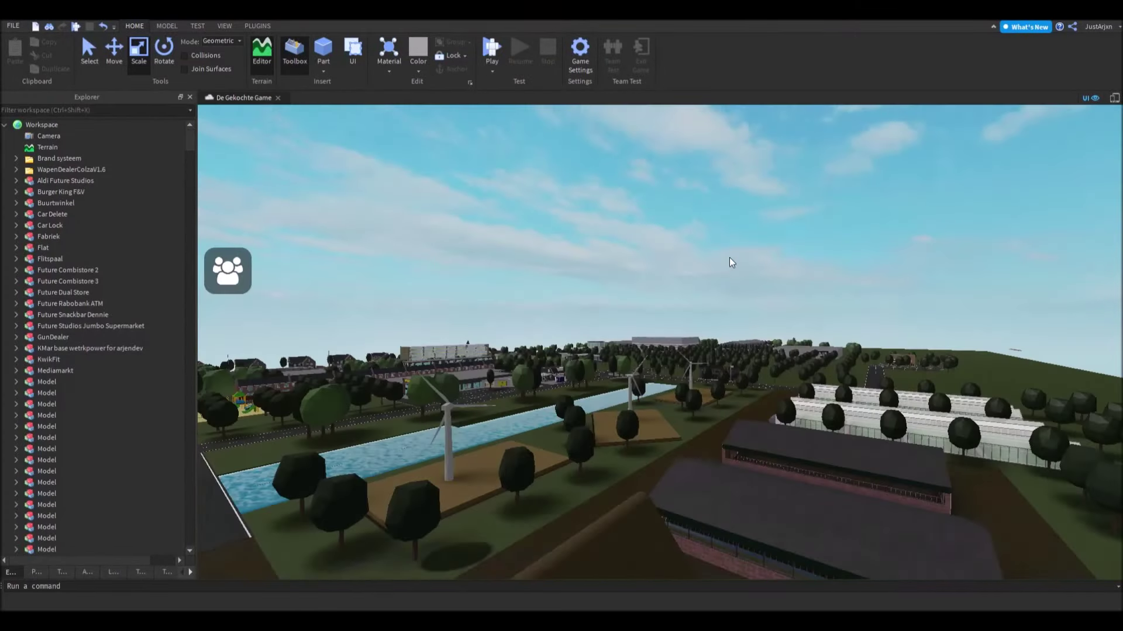
- Examine the Politie station beside the road from the front, close up and from the flagpole side
scroll(728, 256, up, 15)
scroll(739, 285, up, 5)
click(797, 444)
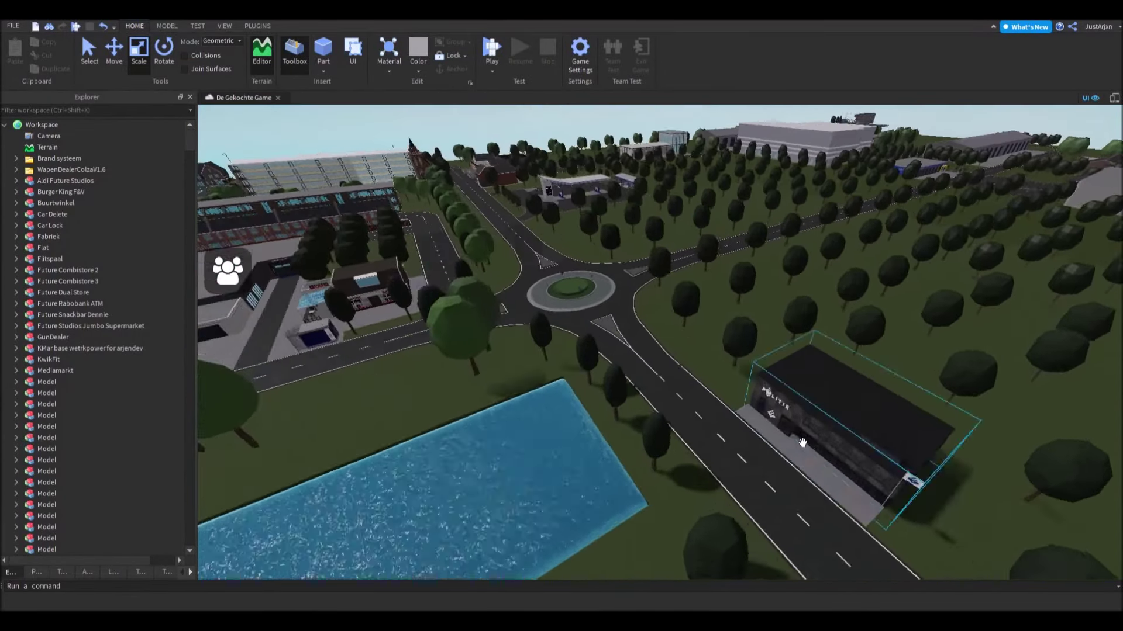
scroll(736, 354, up, 10)
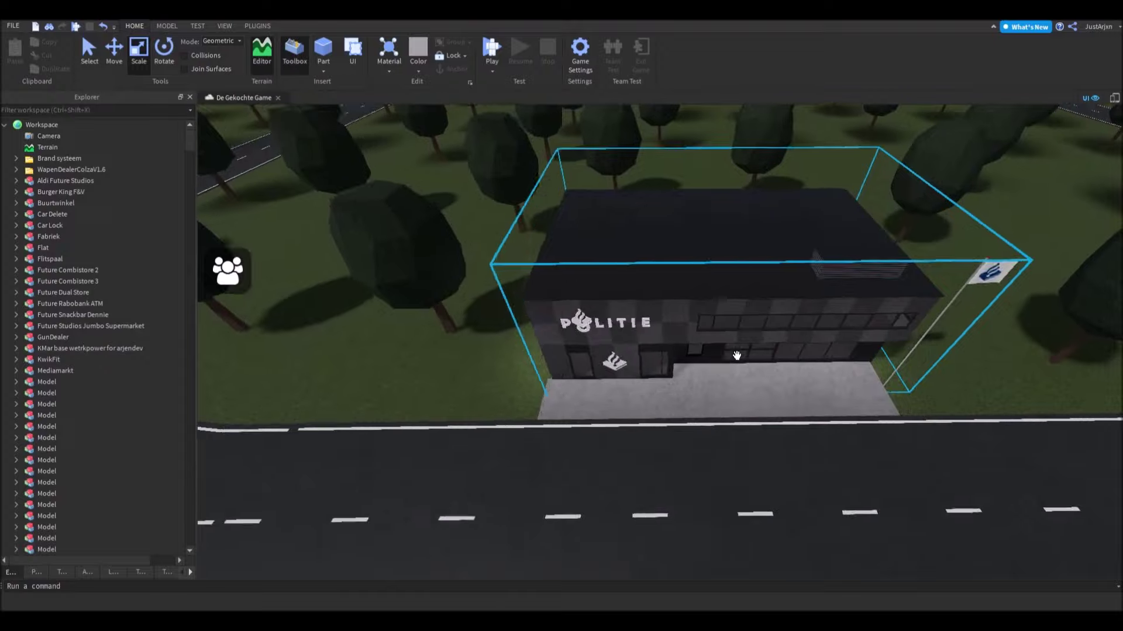
scroll(736, 350, up, 5)
scroll(737, 346, down, 5)
right_drag(737, 346, 704, 448)
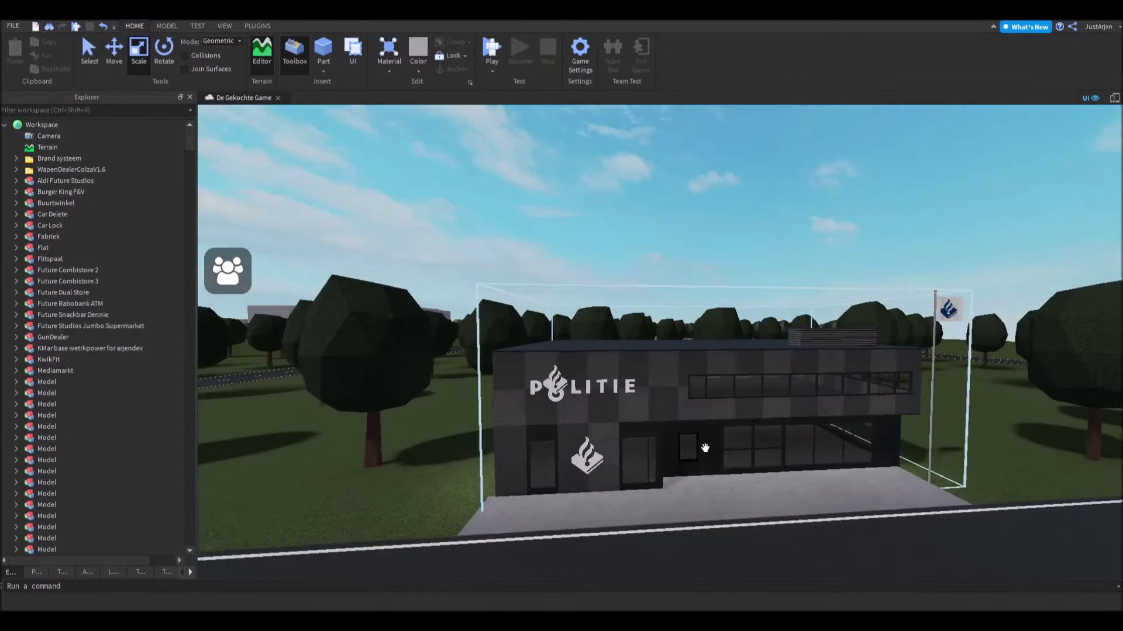
right_drag(645, 418, 779, 256)
scroll(830, 325, up, 5)
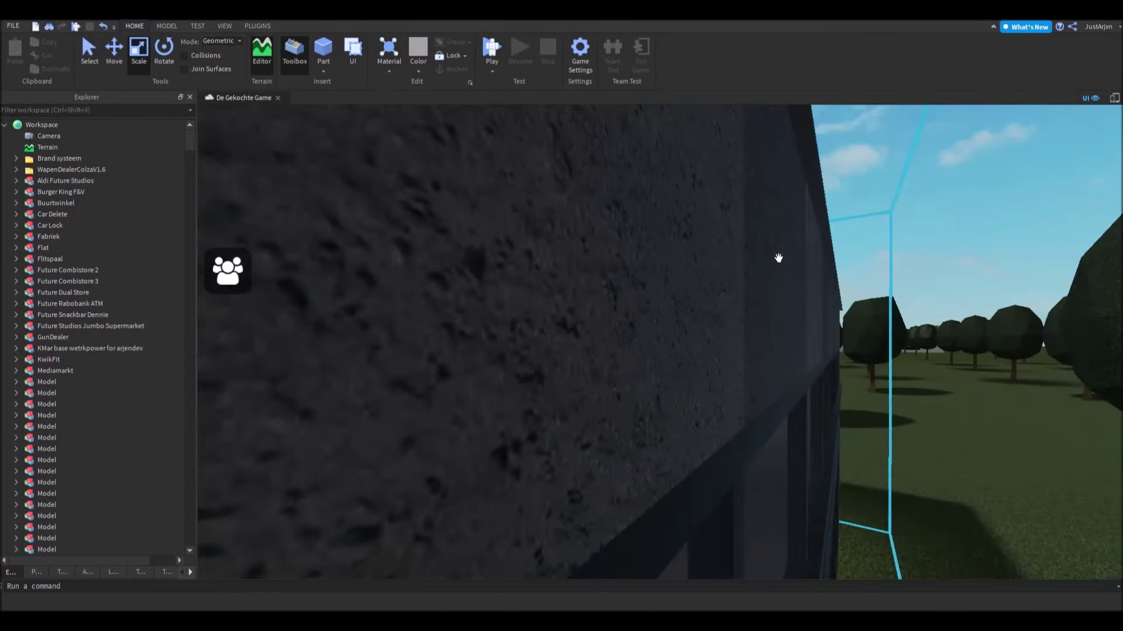
scroll(780, 256, down, 10)
right_drag(693, 246, 693, 351)
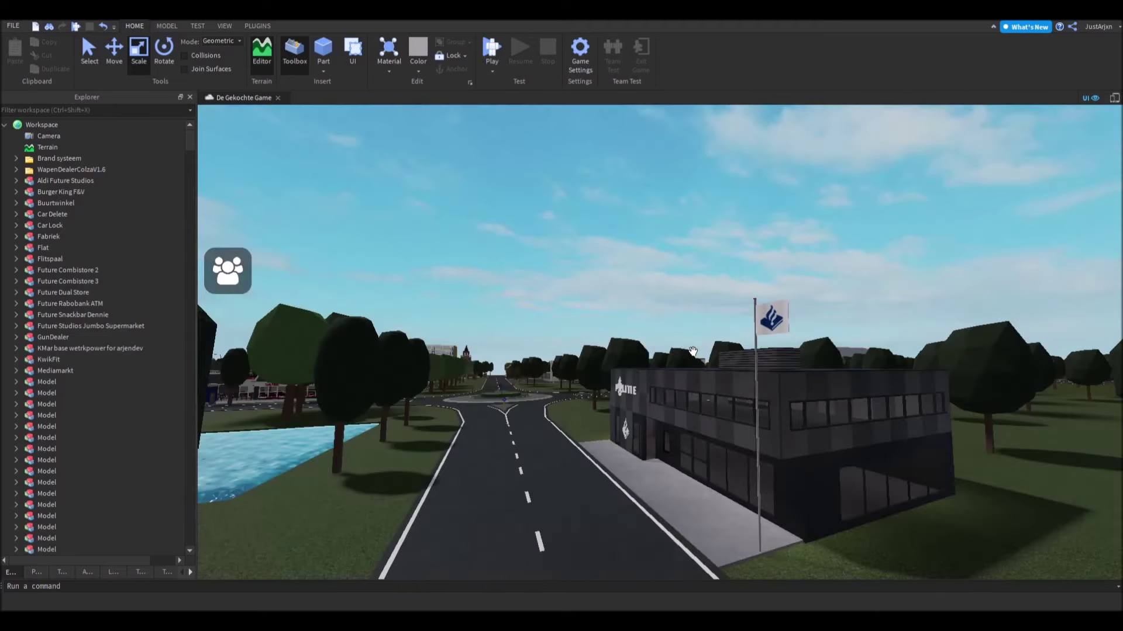
- Tour the petrol station, the town centre around the church and the road towards the industrial area
key(e)
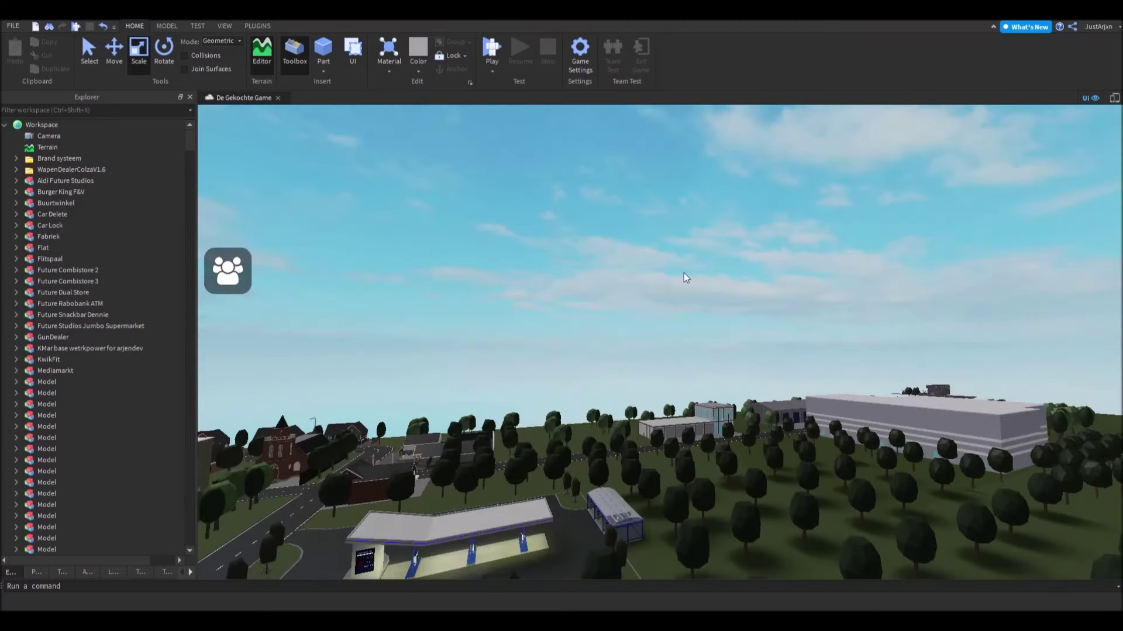
right_drag(690, 362, 672, 392)
key(w)
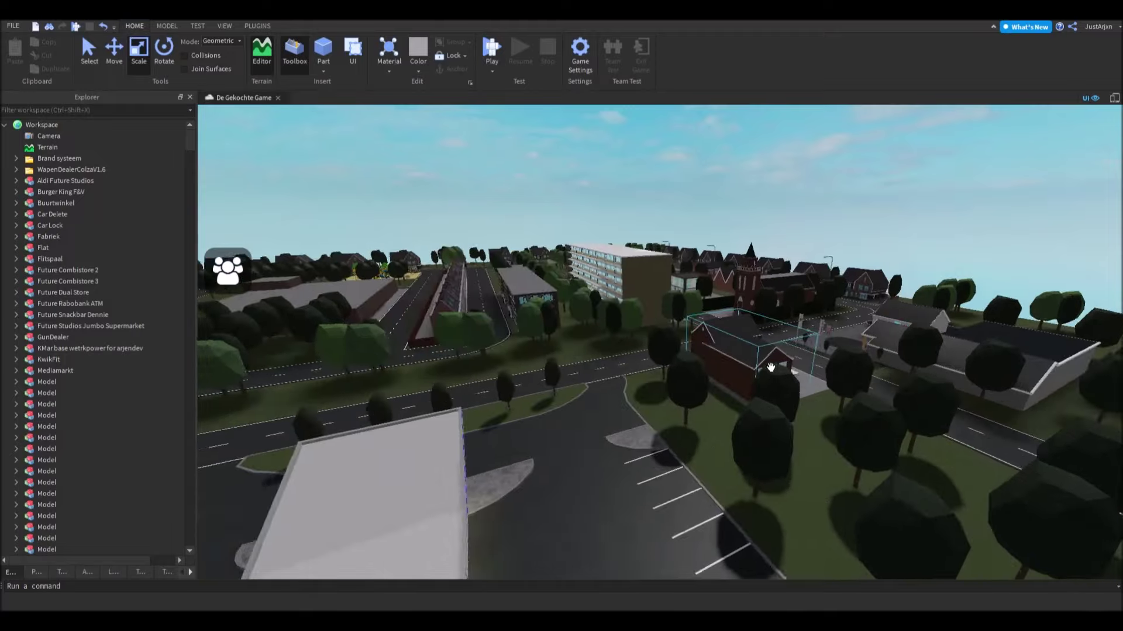
key(w)
right_drag(774, 367, 823, 315)
key(w)
key(e)
key(w)
key(q)
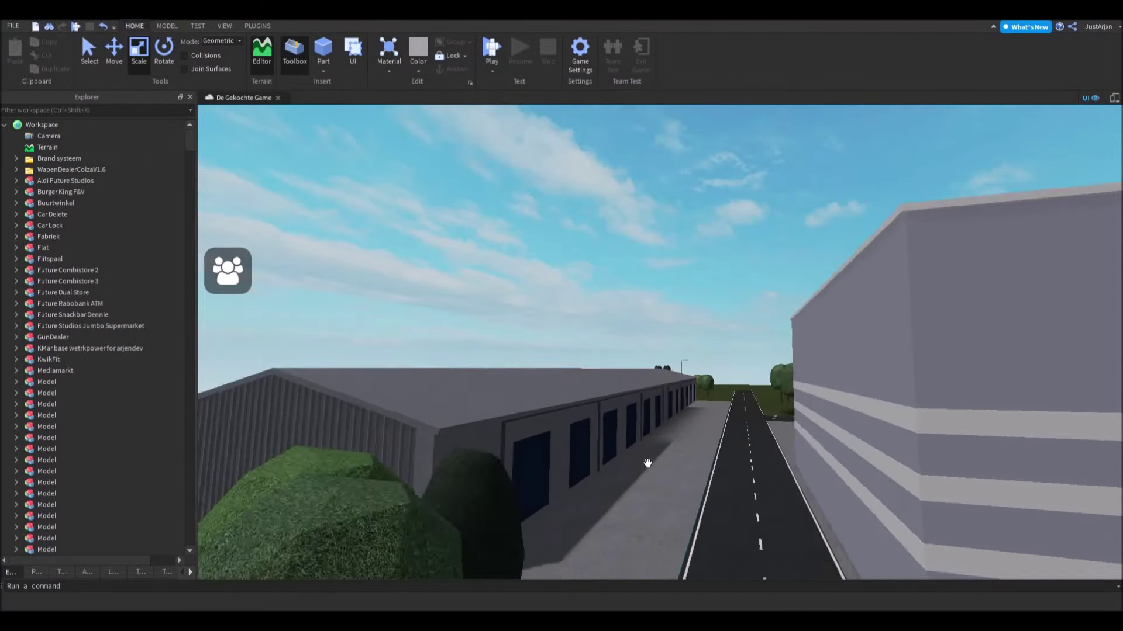
- Look along the road past the row of storage units and the large striped industrial building
mouse_move(759, 351)
right_down()
mouse_move(820, 338)
mouse_move(698, 419)
mouse_move(584, 433)
mouse_move(495, 393)
mouse_move(562, 419)
mouse_move(752, 403)
mouse_move(892, 457)
mouse_move(756, 358)
right_up()
key(w)
key(s)
key(w)
key(w)
key(w)
key(s)
key(w)
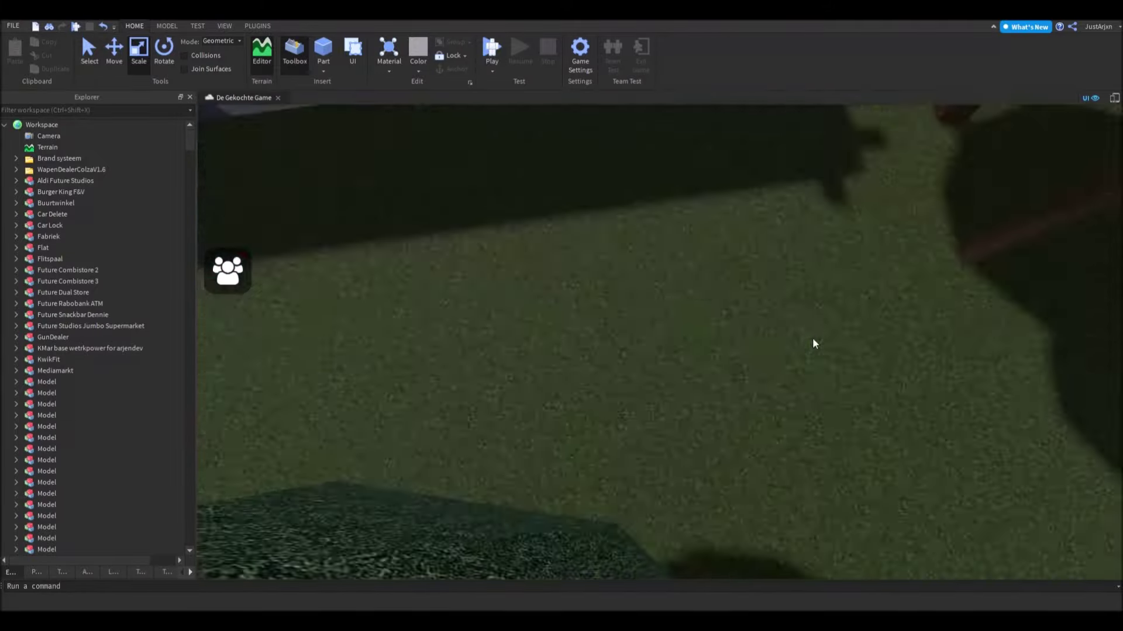
- Inspect the red-brick station beside the smoking factory, and view the greenhouses and wind turbines by the canal
key(s)
right_drag(822, 327, 937, 319)
key(w)
right_drag(602, 191, 512, 397)
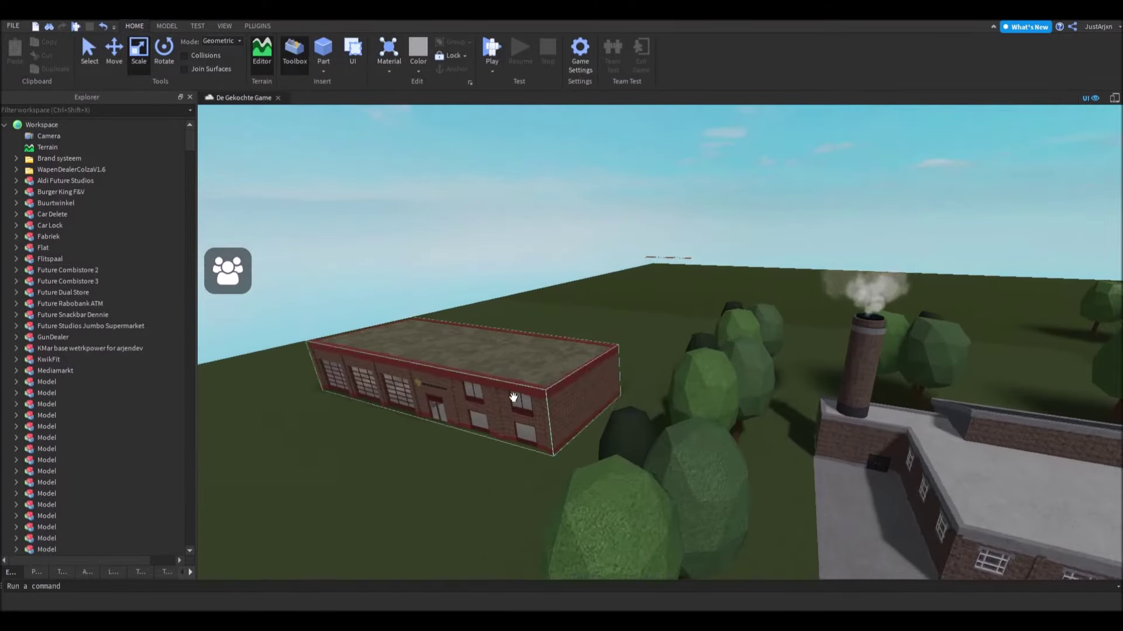
key(s)
right_drag(706, 283, 871, 249)
key(w)
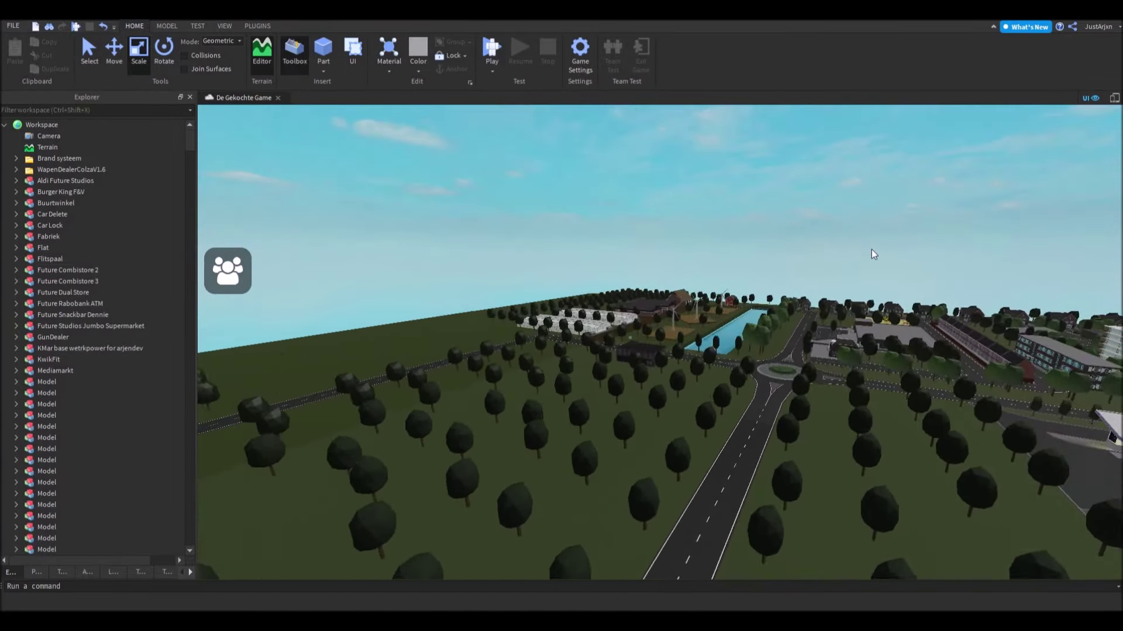
key(w)
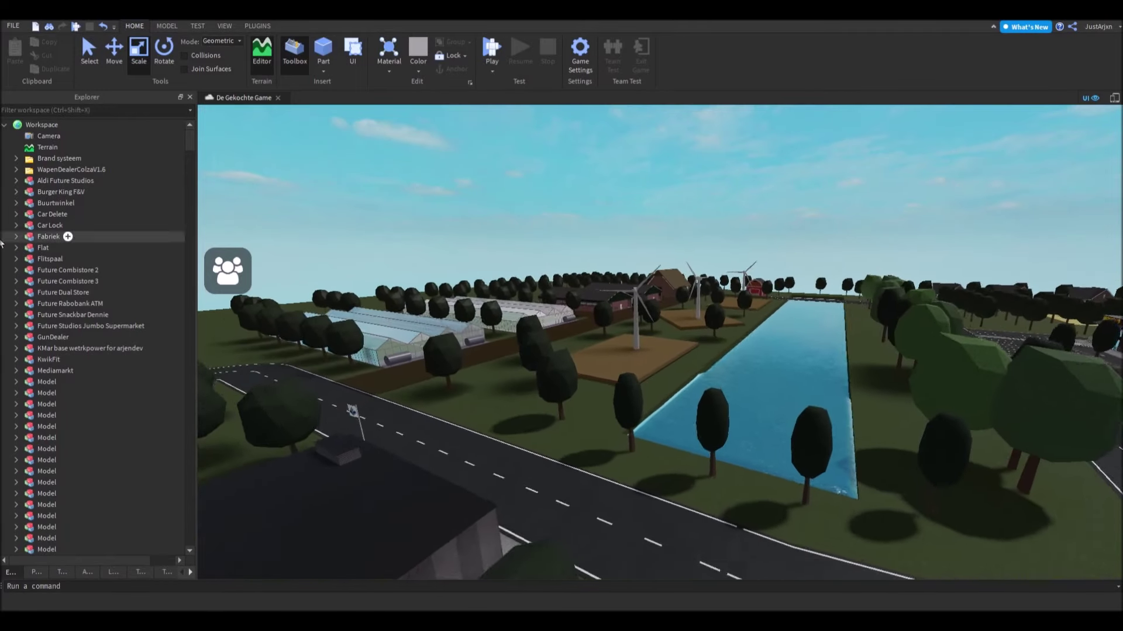
key(w)
- Expand the Car Delete model in the workspace hierarchy to view its contents
click(16, 214)
click(28, 236)
click(23, 248)
key(w)
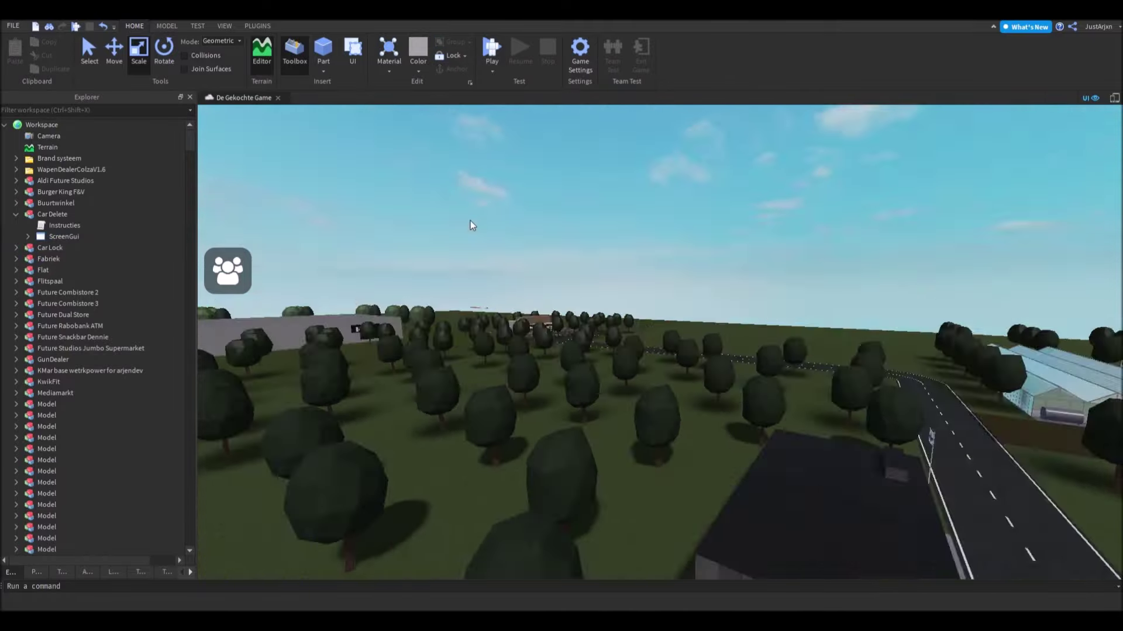
- Select the geldmaat cash machine model on the grass field and frame it to examine its front up close
click(789, 318)
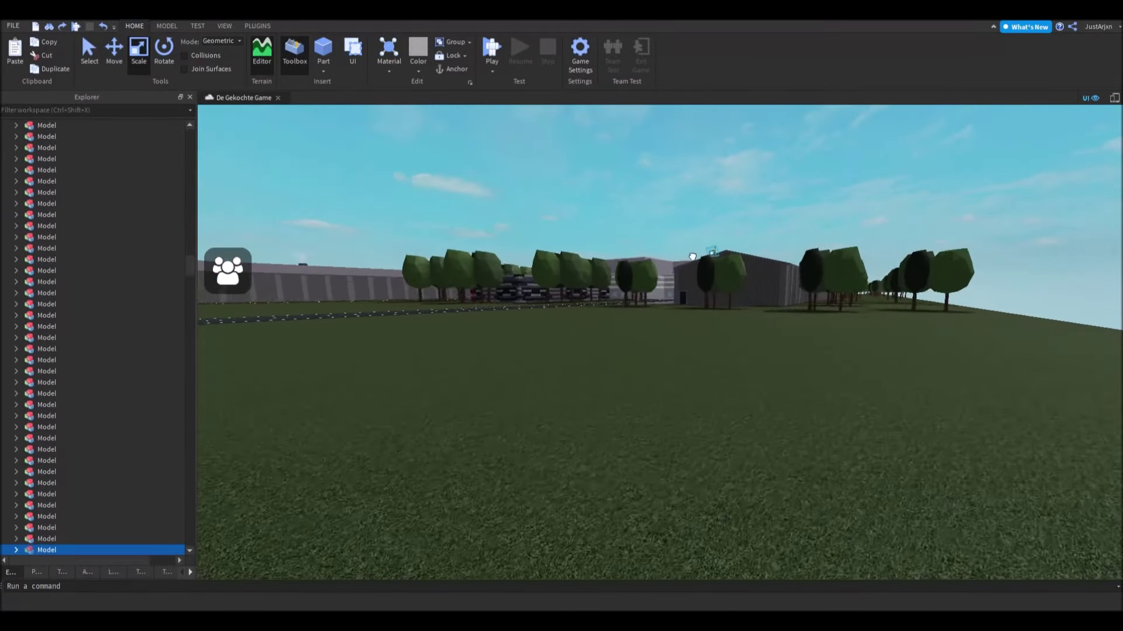
key(f)
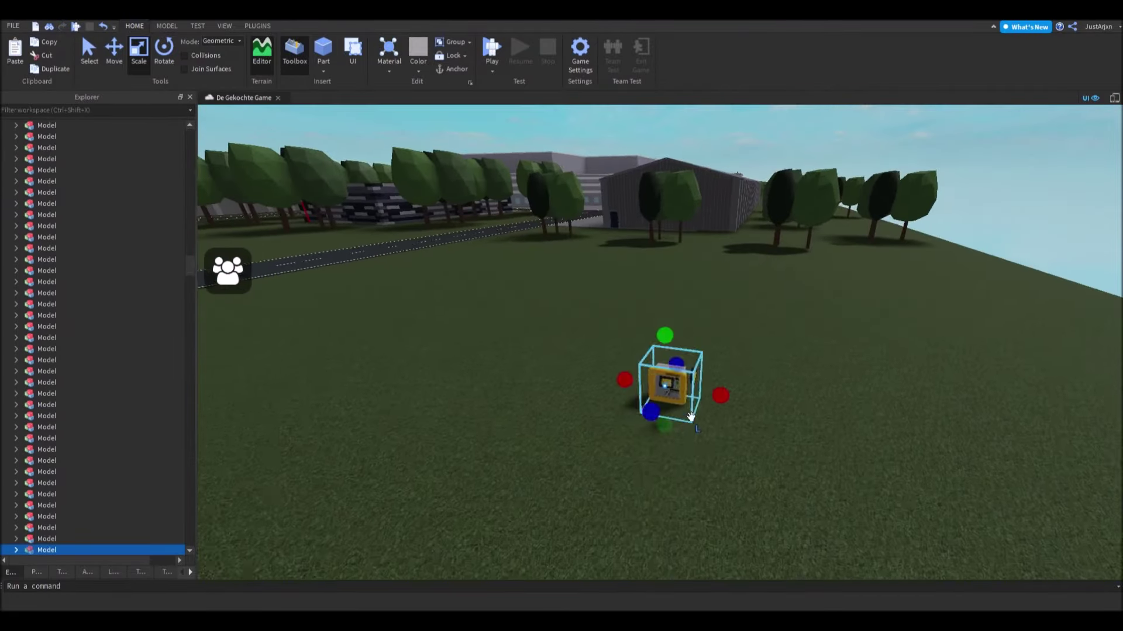
scroll(690, 416, up, 10)
scroll(731, 380, down, 5)
scroll(785, 342, up, 5)
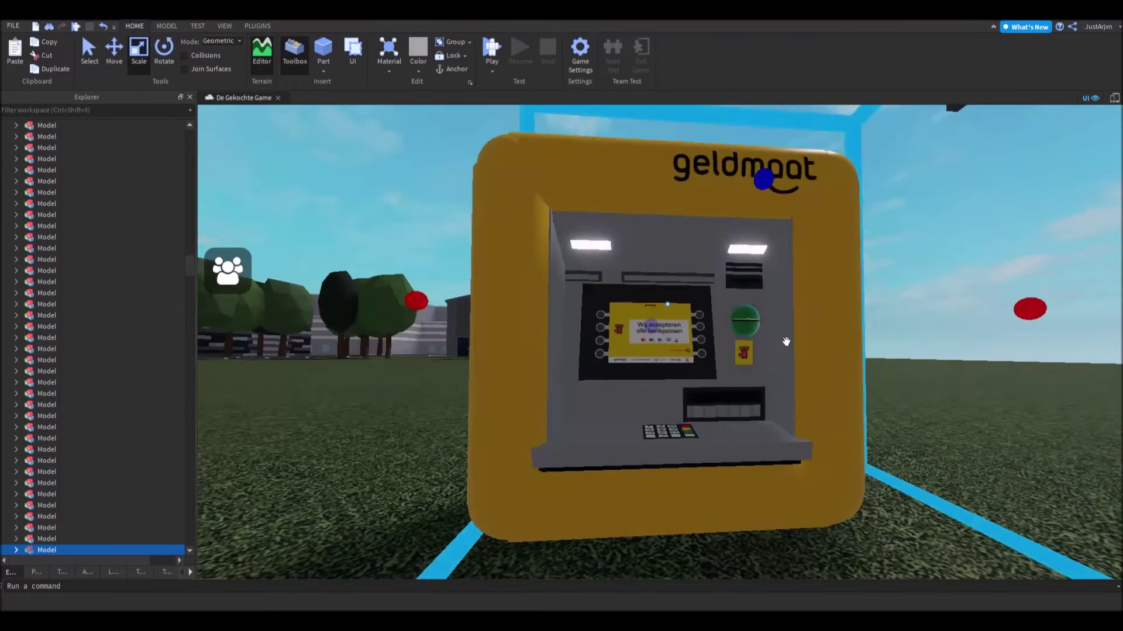
scroll(785, 341, down, 5)
- Select a part inside the geldmaat cash machine and find its parent model in the workspace hierarchy
click(851, 389)
scroll(749, 339, up, 3)
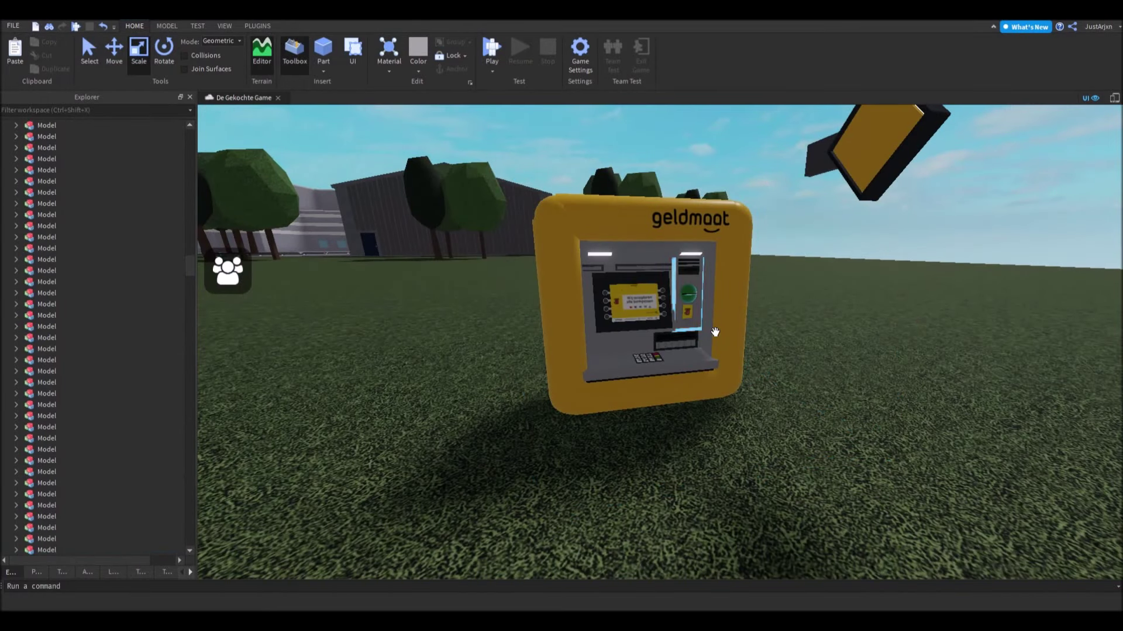
right_drag(826, 356, 817, 354)
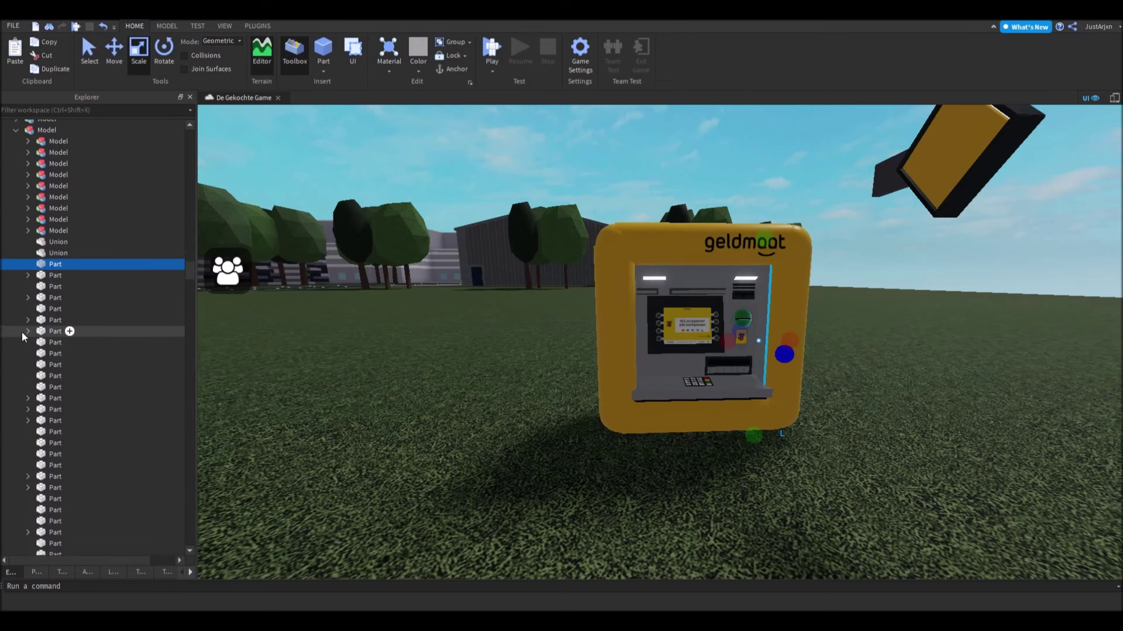
scroll(25, 341, down, 4)
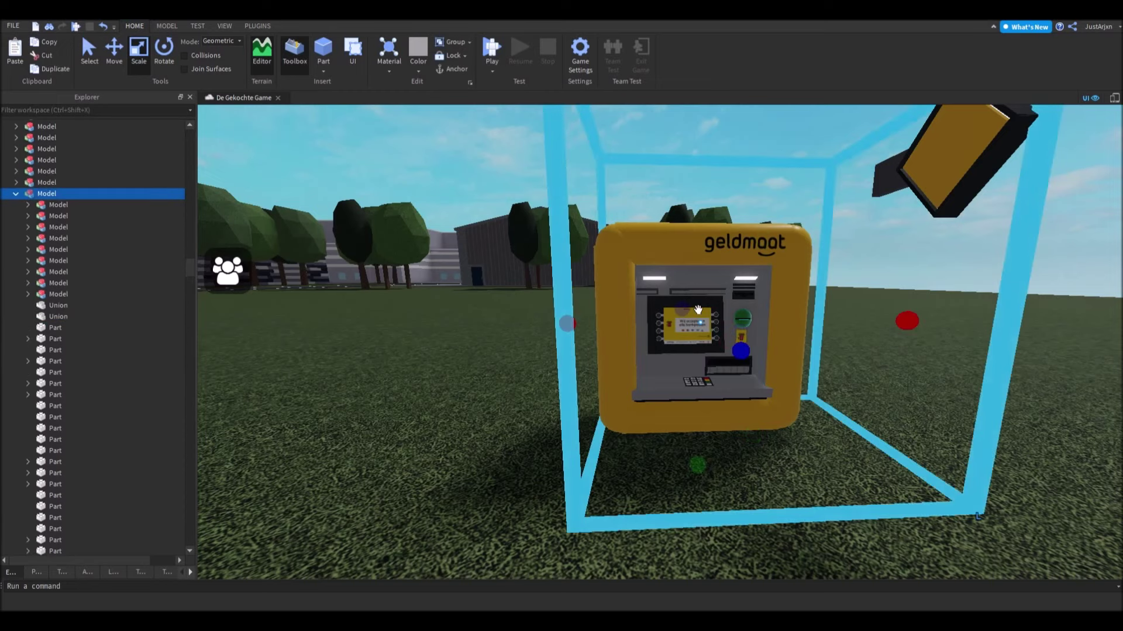
- Move the geldmaat cash machine from the grass field onto the dark brick wall near the building's street corner
scroll(738, 419, down, 10)
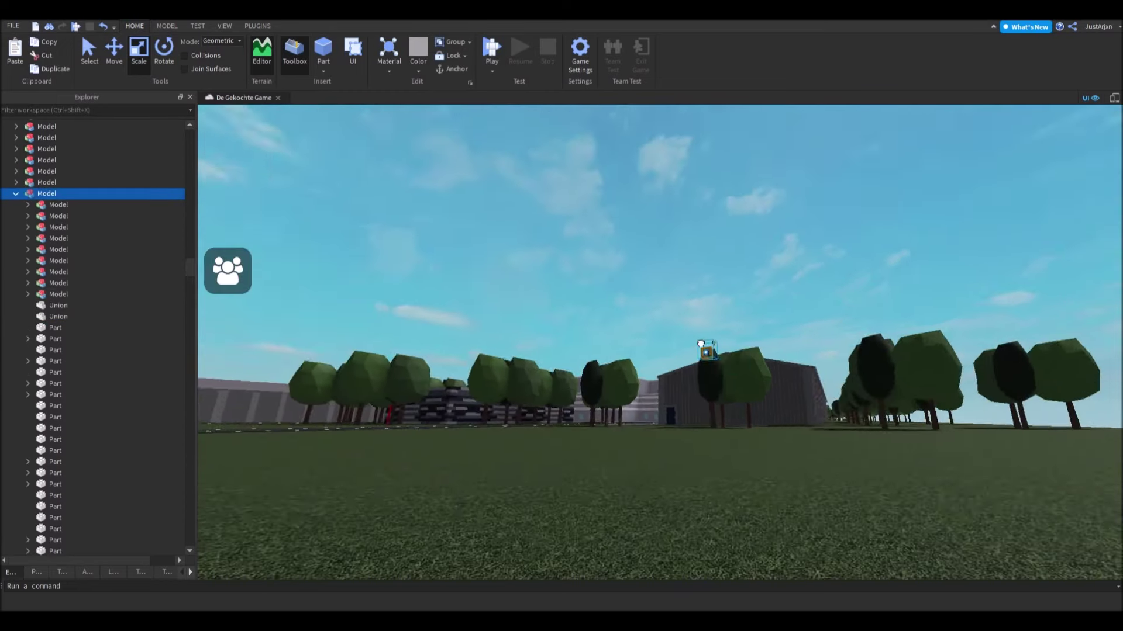
scroll(802, 427, up, 10)
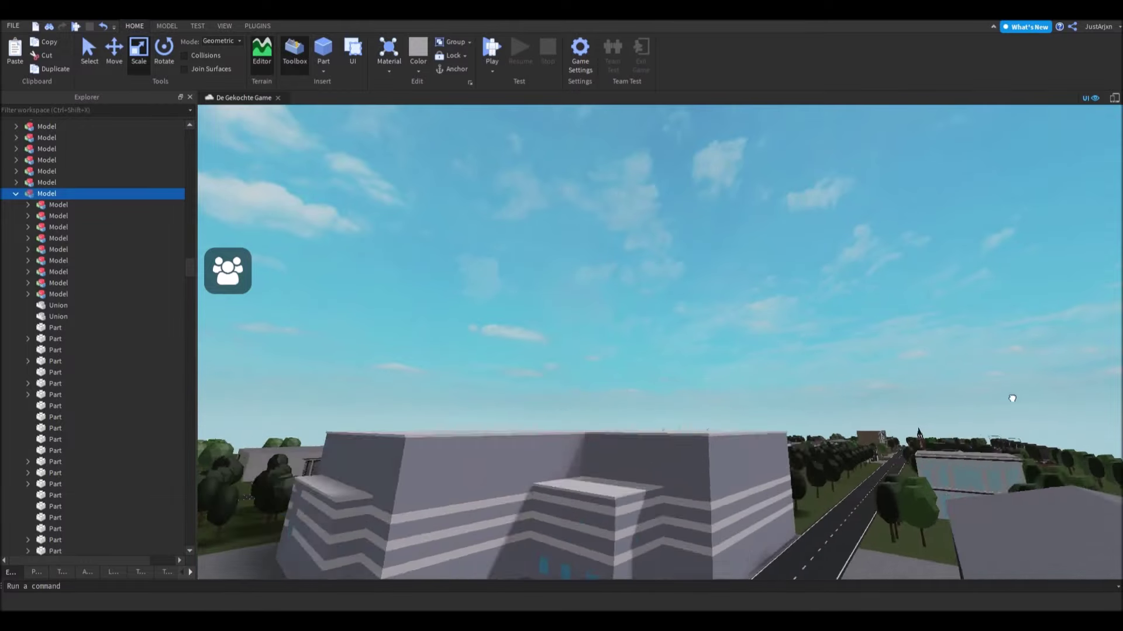
scroll(936, 413, up, 10)
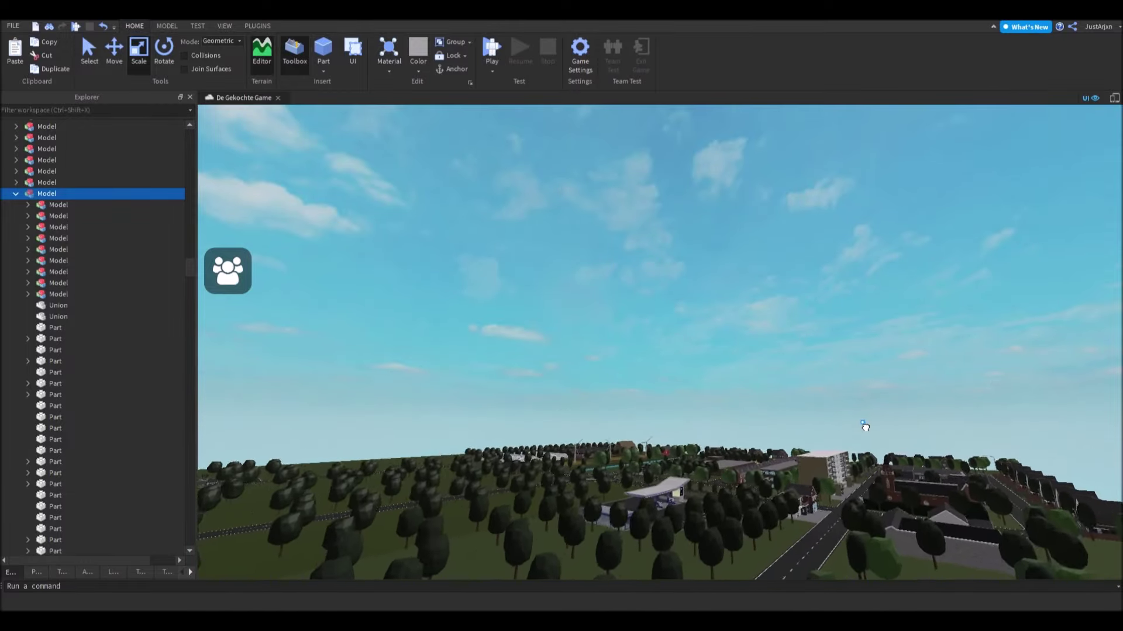
scroll(795, 514, up, 10)
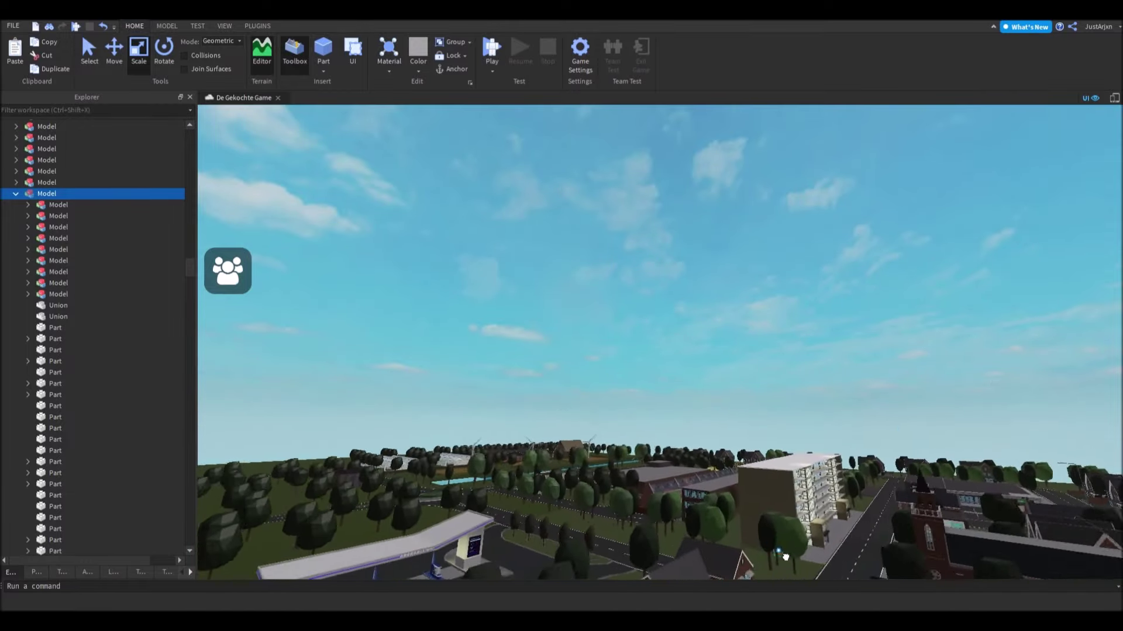
scroll(760, 449, up, 3)
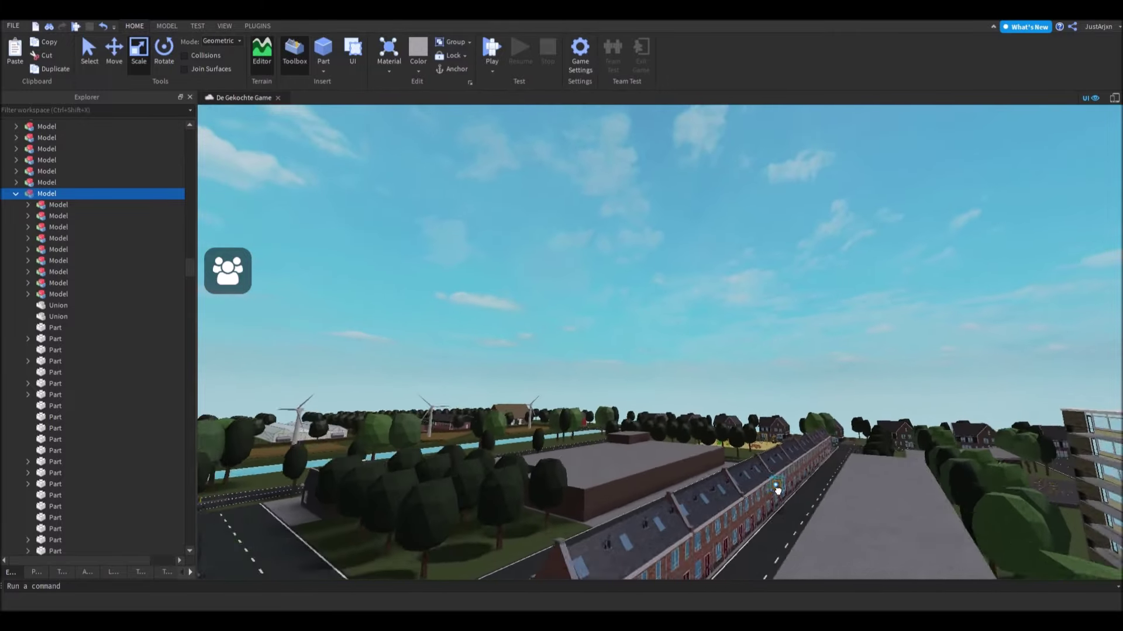
scroll(839, 428, up, 10)
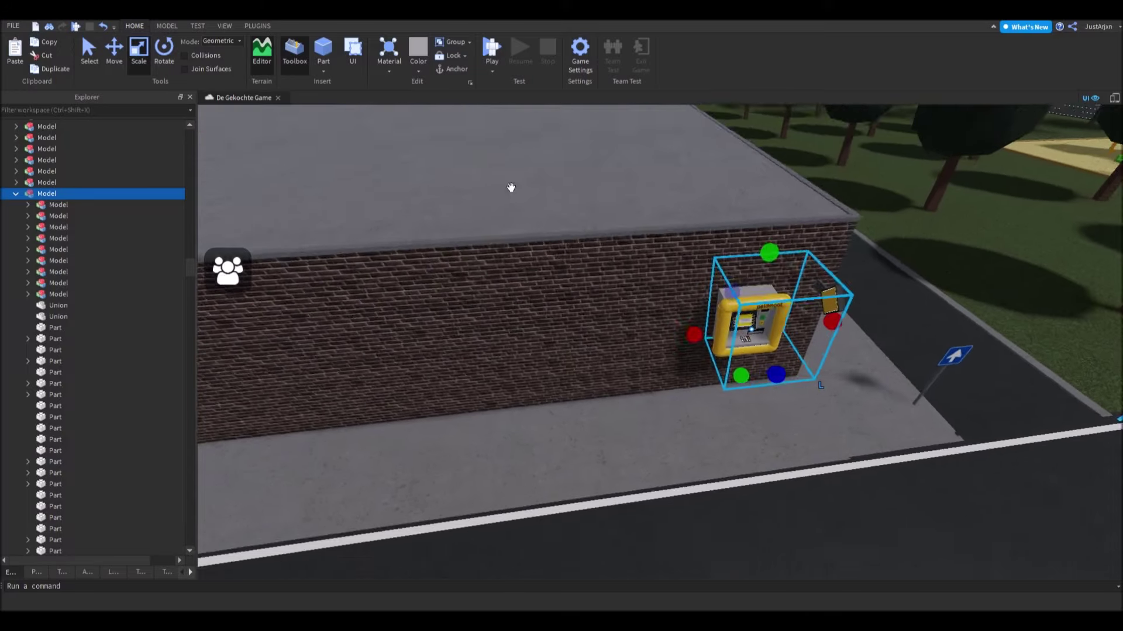
key(f)
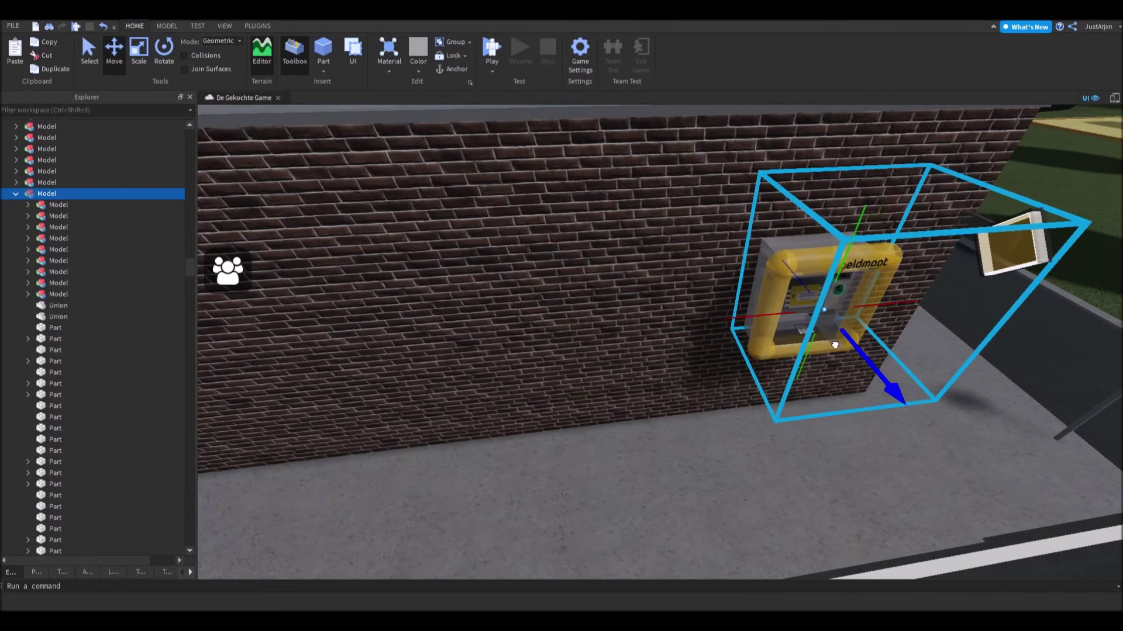
right_drag(853, 266, 735, 429)
scroll(735, 429, up, 1)
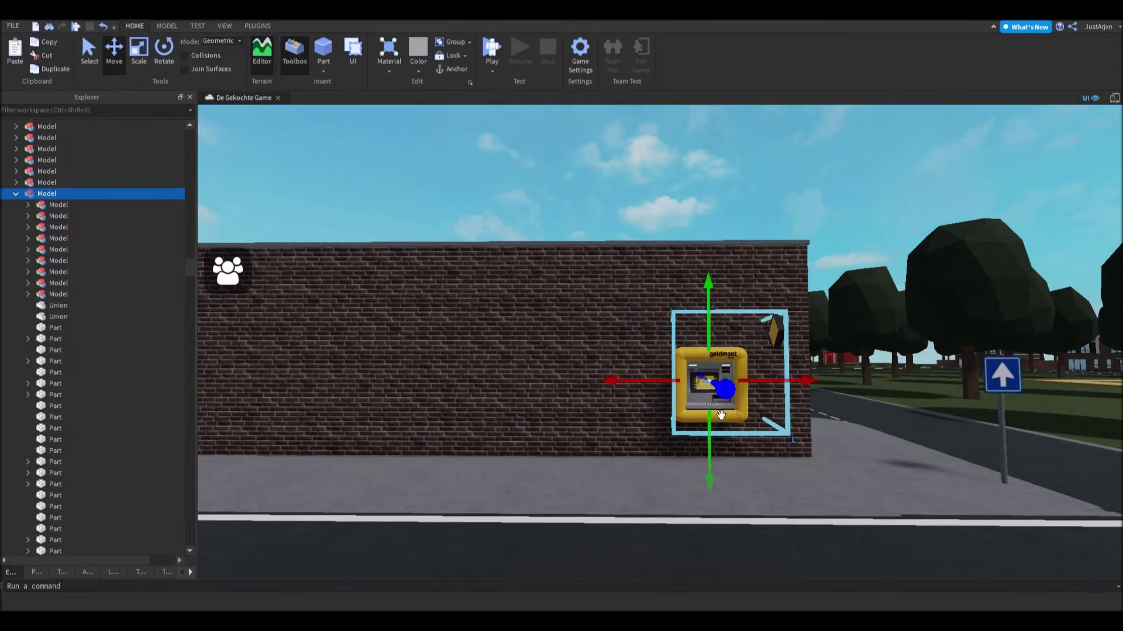
- Duplicate the geldmaat cash machine and place the copy on the Karwei store's wall beside the glass entrance
key(ctrl+d)
right_drag(721, 416, 891, 327)
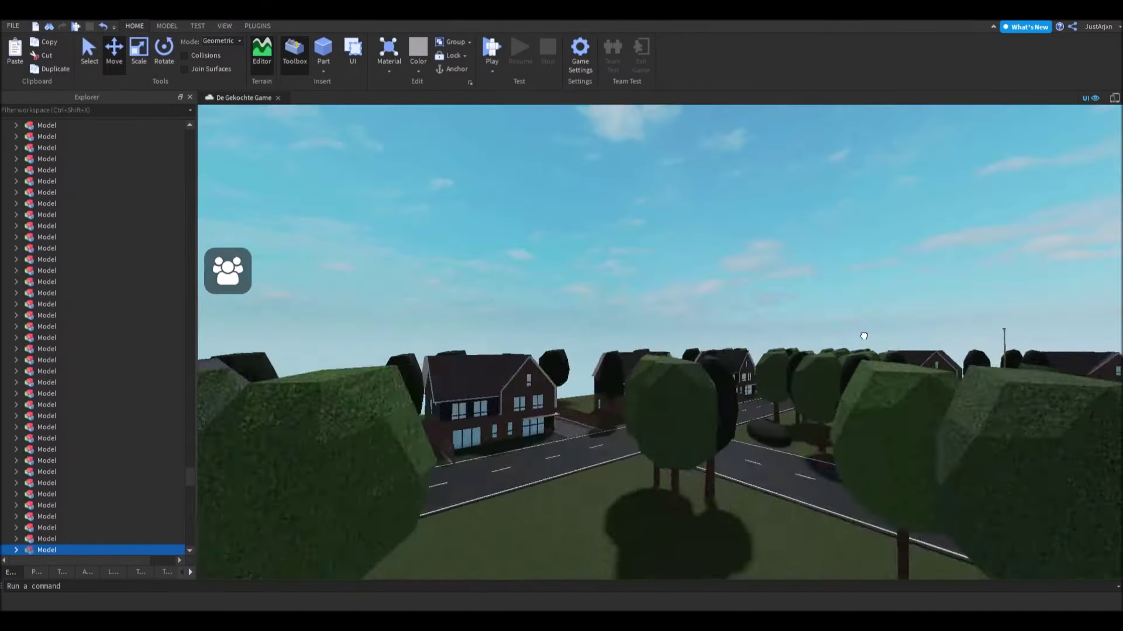
key(f)
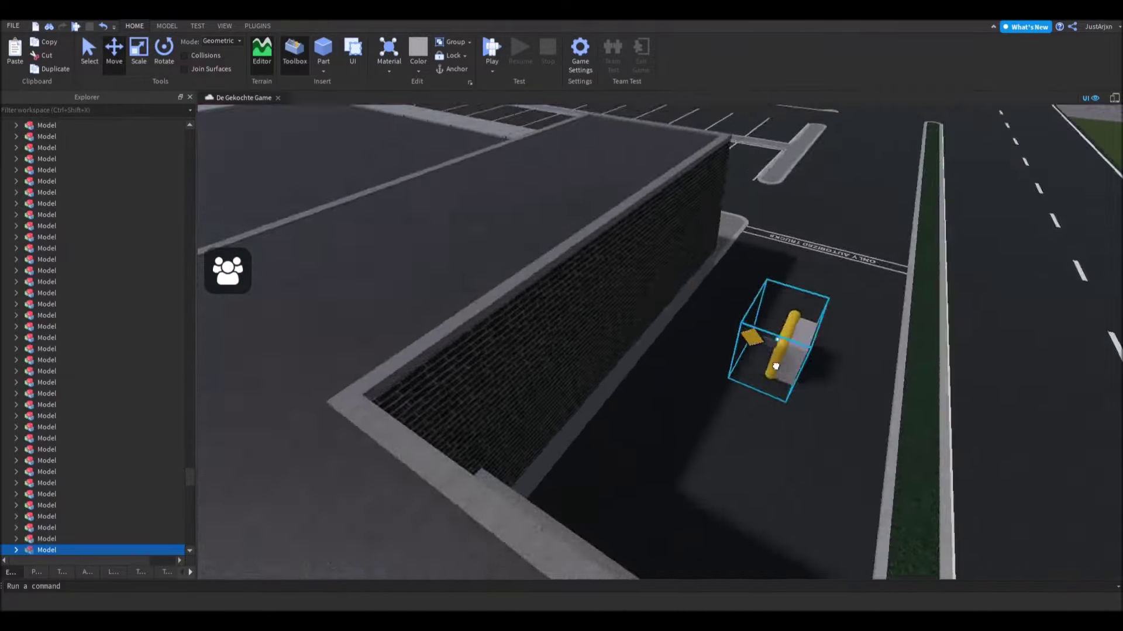
right_drag(772, 445, 769, 361)
mouse_move(769, 360)
mouse_down()
mouse_move(702, 403)
mouse_move(718, 395)
mouse_move(704, 386)
mouse_move(895, 263)
mouse_move(726, 273)
mouse_move(702, 245)
mouse_move(666, 263)
mouse_move(691, 303)
mouse_move(686, 335)
mouse_move(751, 326)
mouse_move(763, 344)
mouse_up()
drag(732, 424, 739, 423)
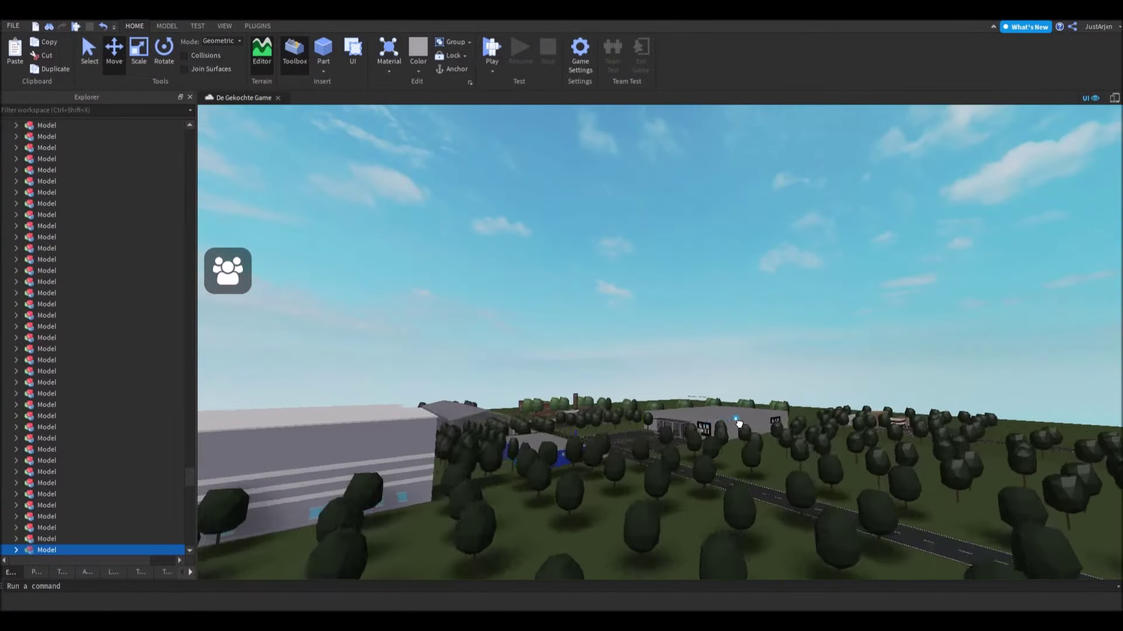
drag(675, 454, 679, 459)
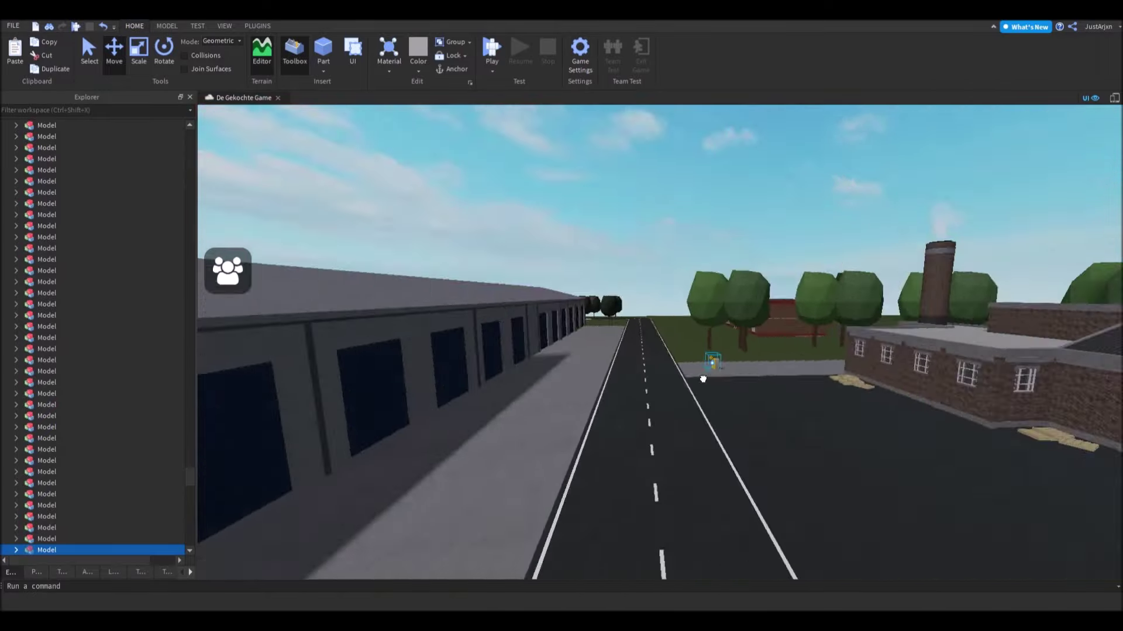
drag(703, 379, 797, 373)
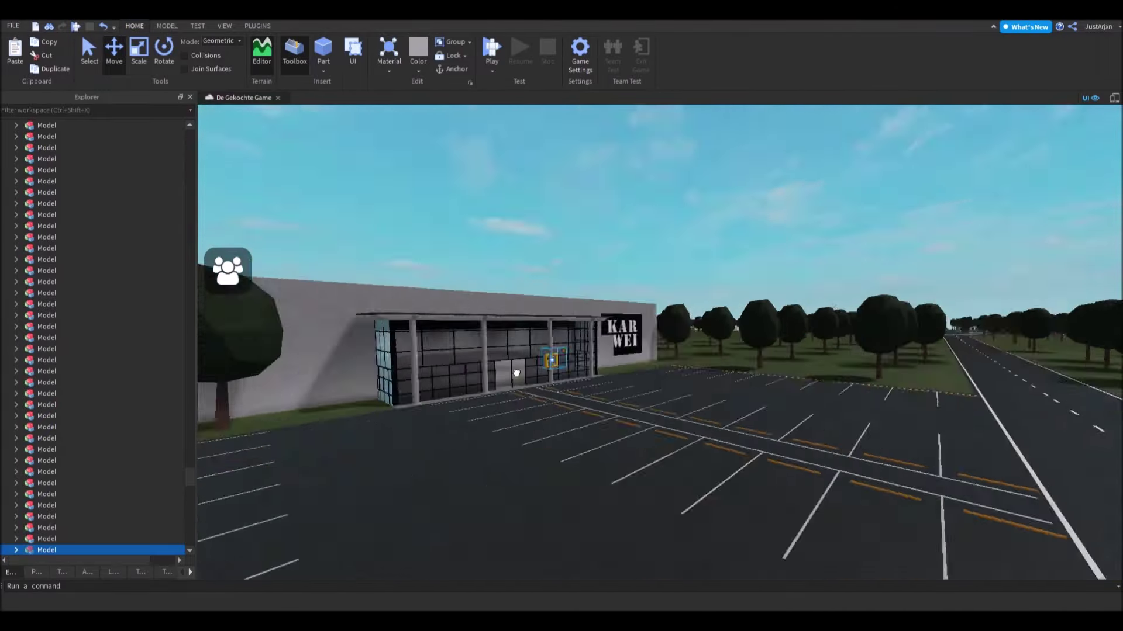
drag(568, 374, 724, 302)
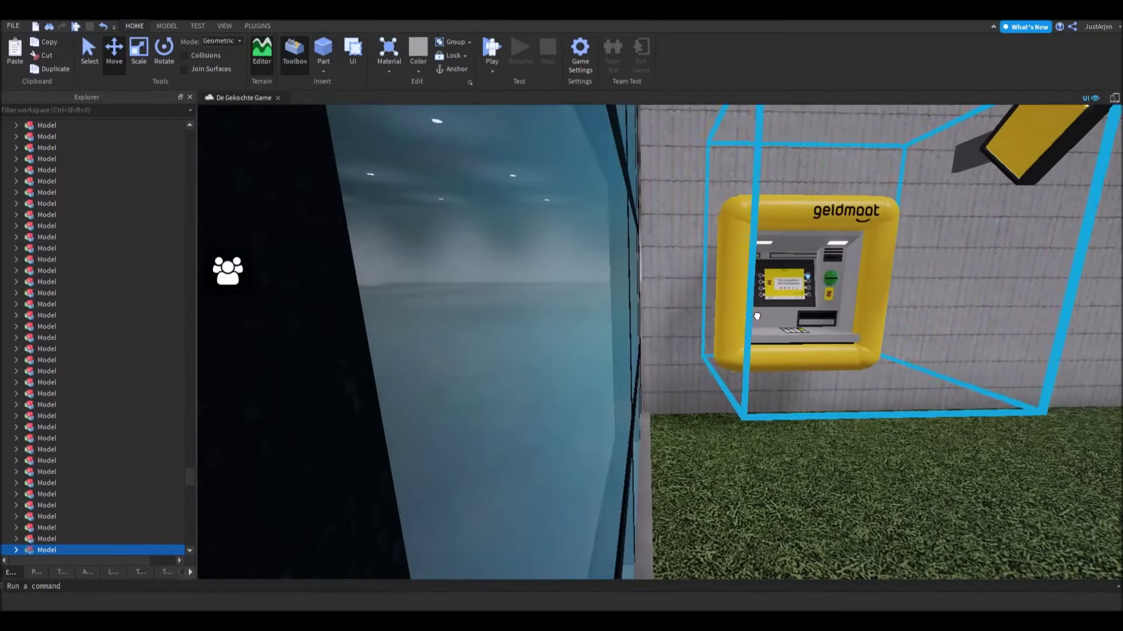
- Place a geldmaat cash machine on the outer wall of the Adorable Oil petrol station beside the price sign
drag(862, 301, 472, 291)
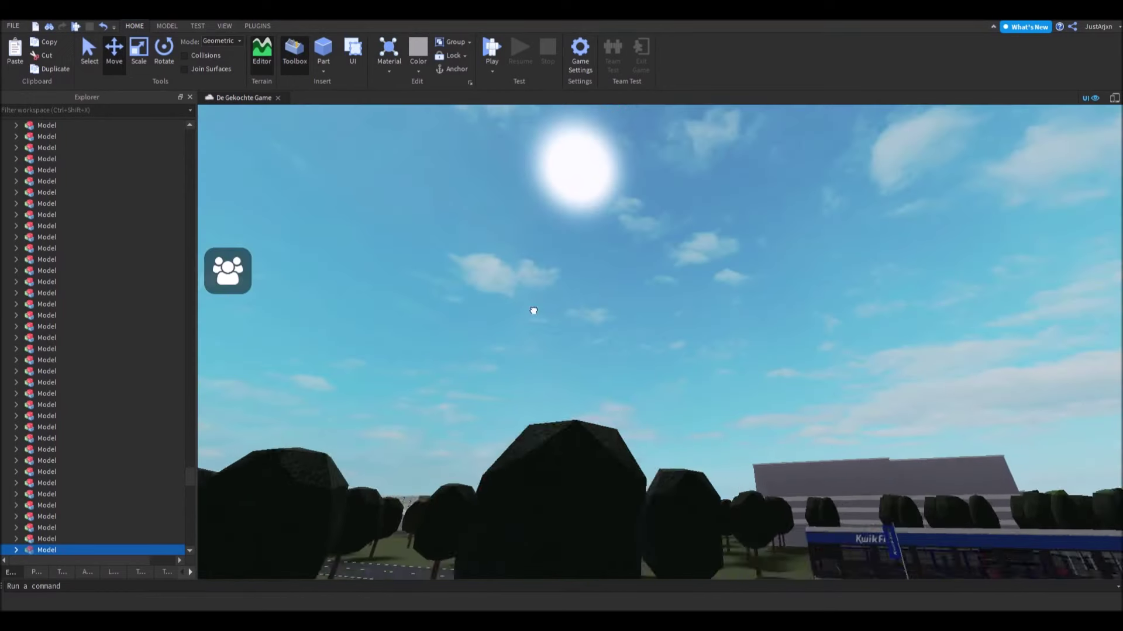
key(e)
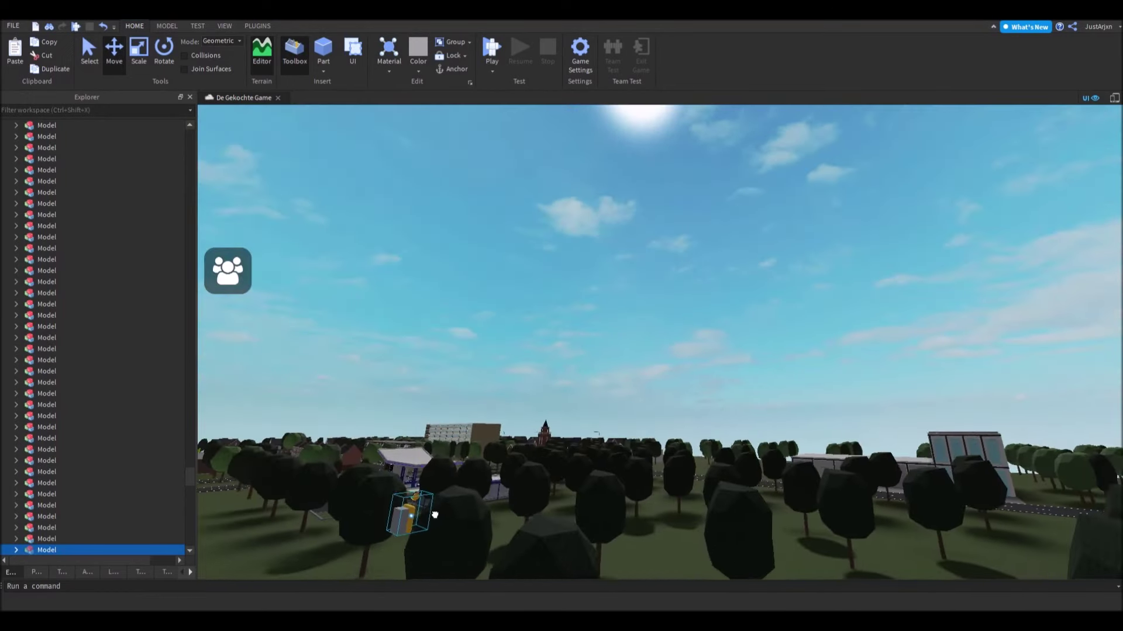
key(f)
right_drag(810, 280, 641, 171)
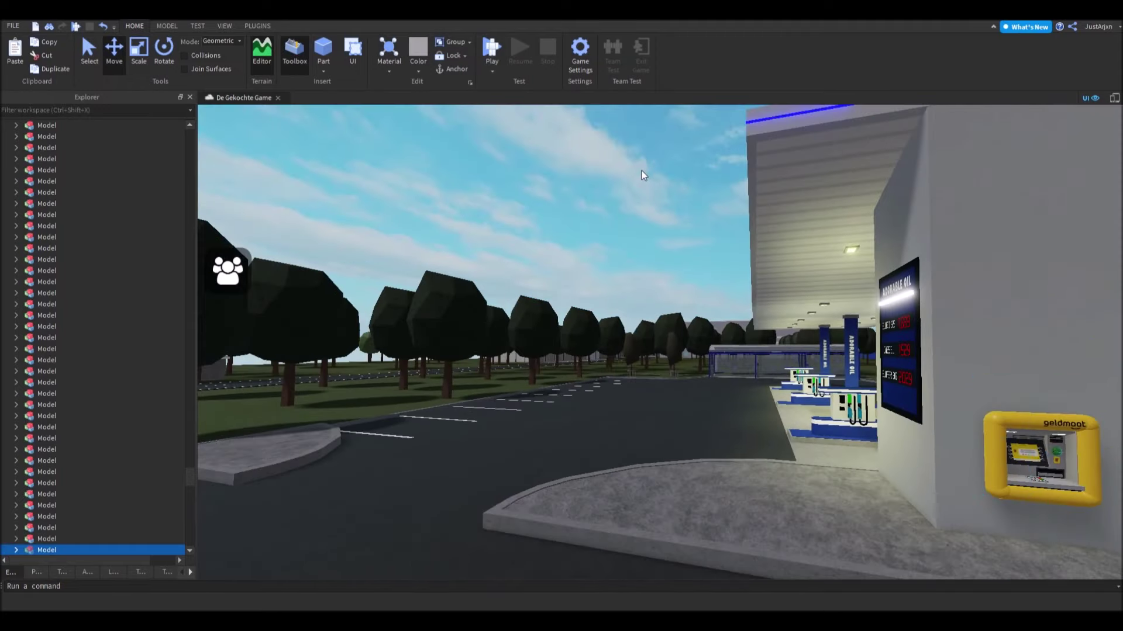
click(707, 293)
- Delete the curved road piece beside the traffic lights at the far corner of the map
key(w)
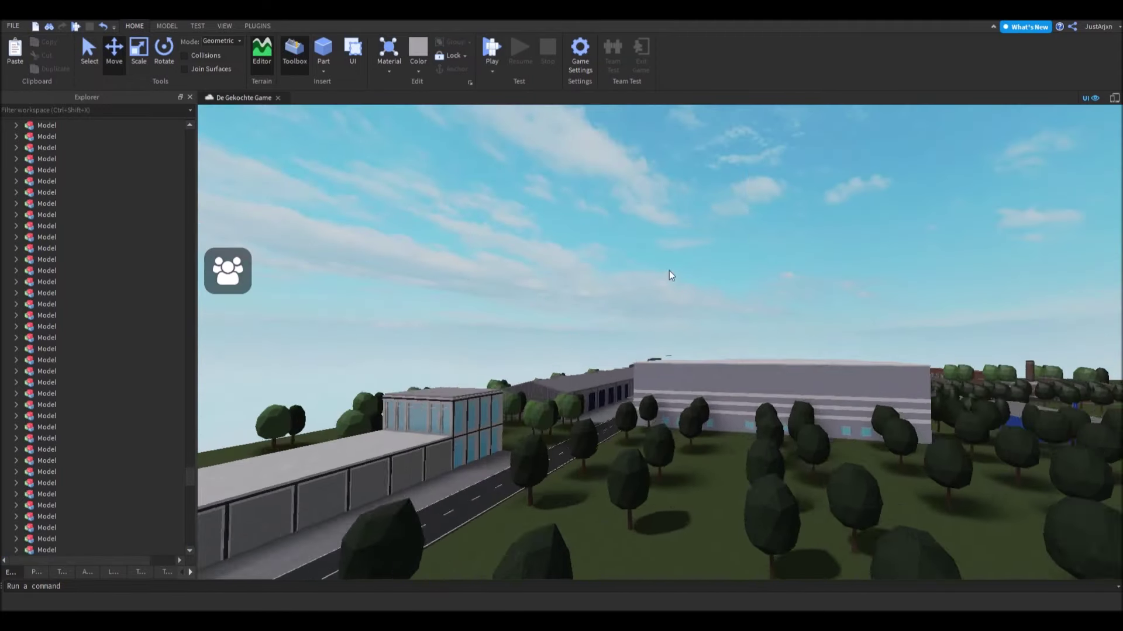
key(w)
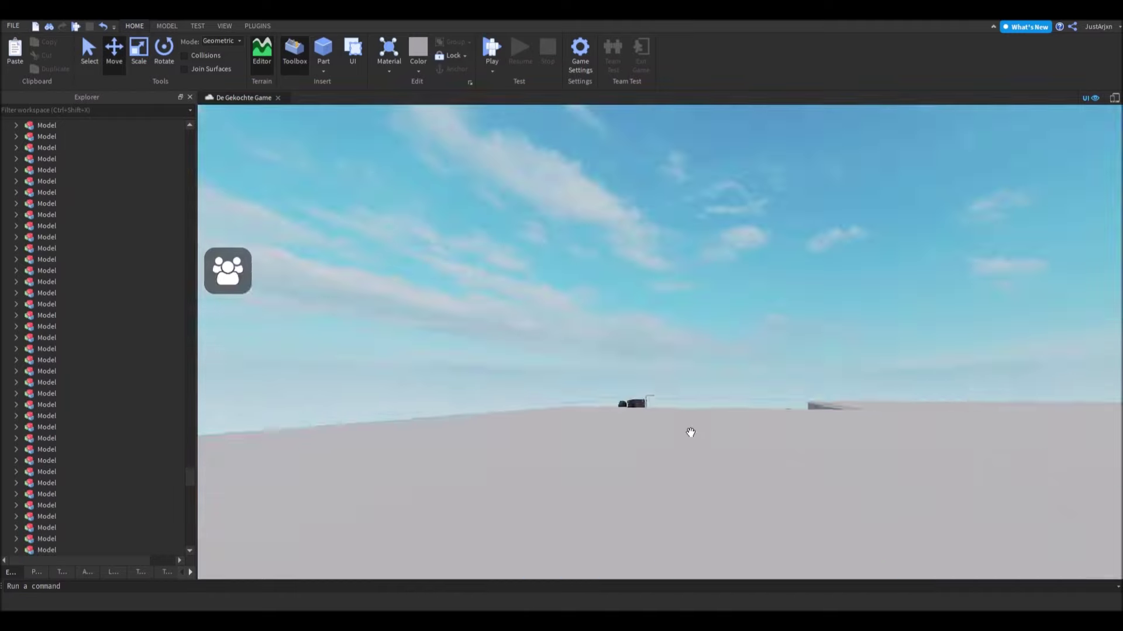
key(w)
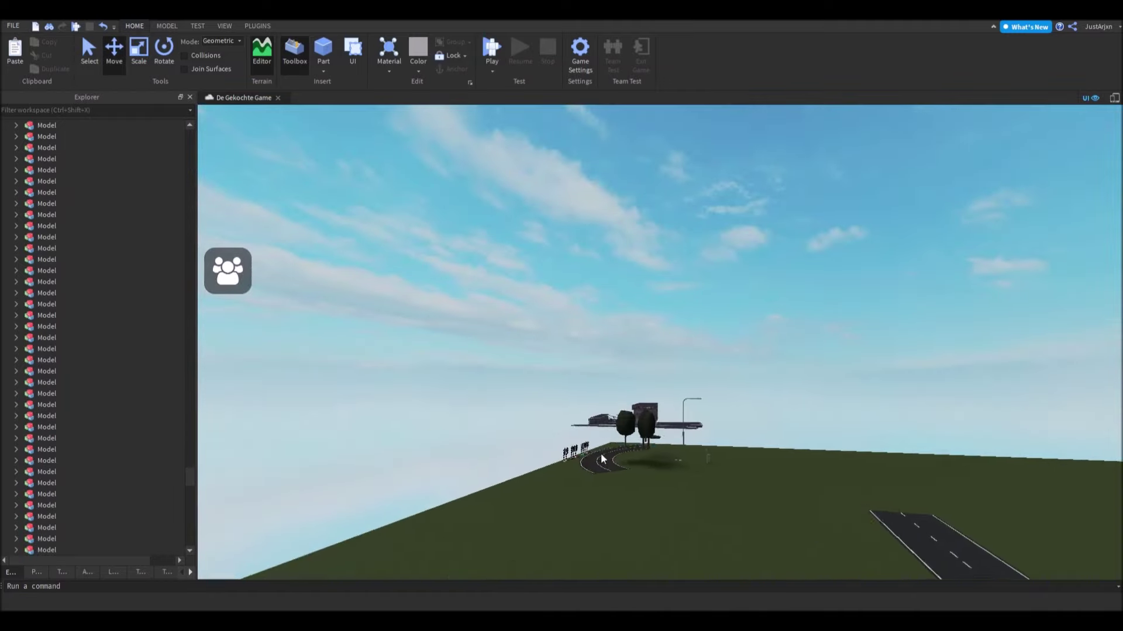
key(w)
right_drag(612, 387, 621, 489)
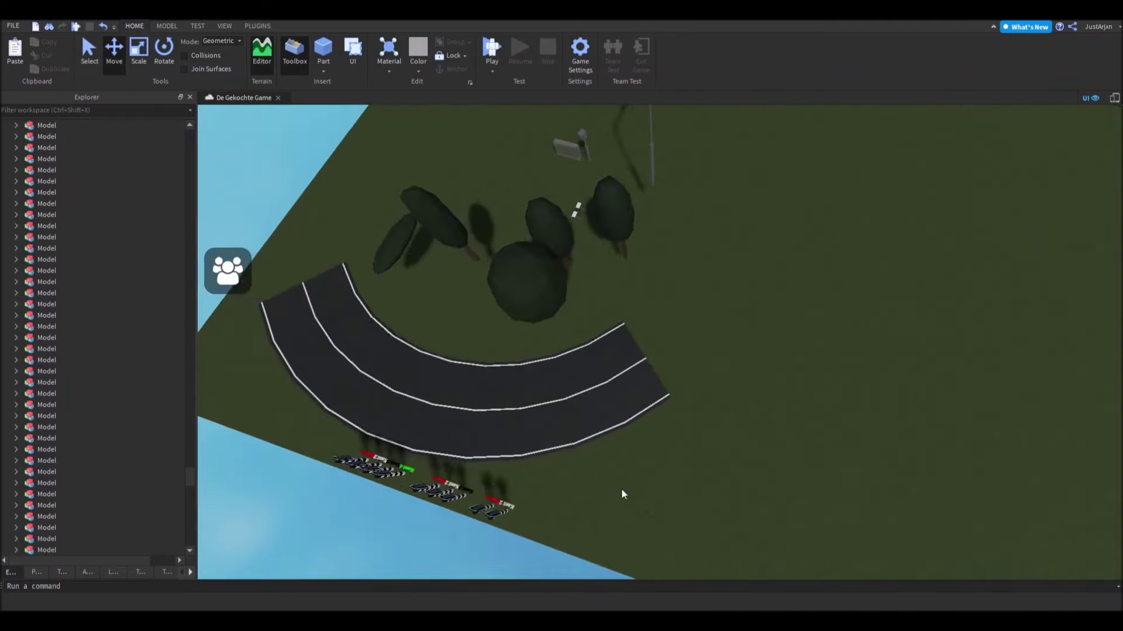
key(Delete)
- Move the Stoplicht(4Kanten) traffic lights from the map's far corner to the intersection in front of the brick church
right_drag(735, 321, 576, 371)
key(w)
key(w)
right_drag(719, 250, 734, 280)
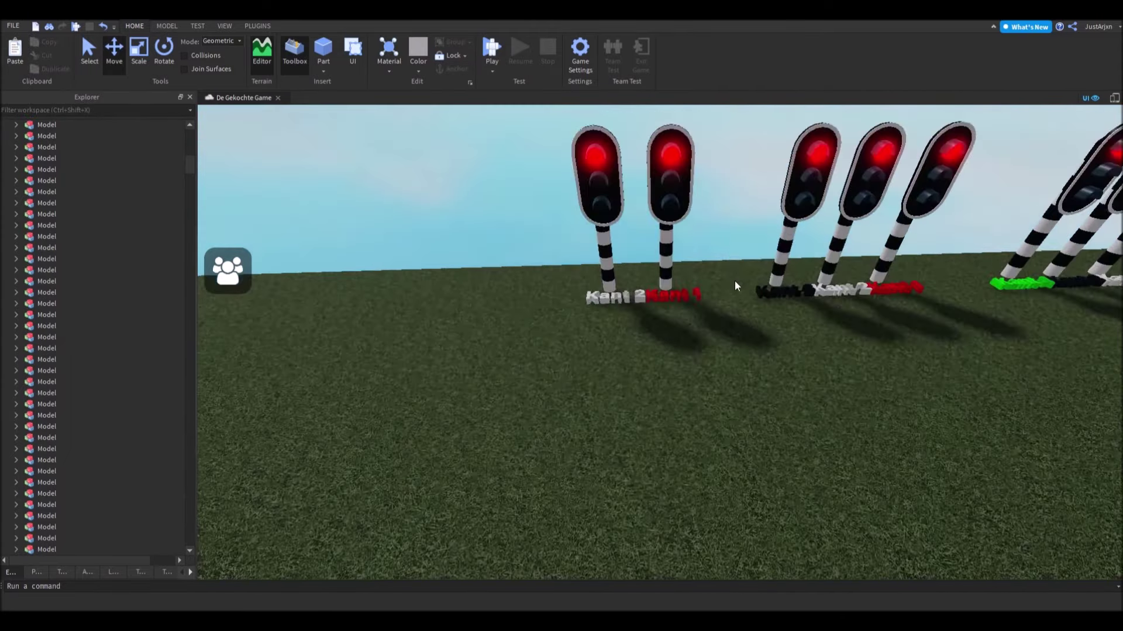
key(d)
key(s)
click(701, 263)
right_drag(611, 270, 833, 345)
key(w)
key(w)
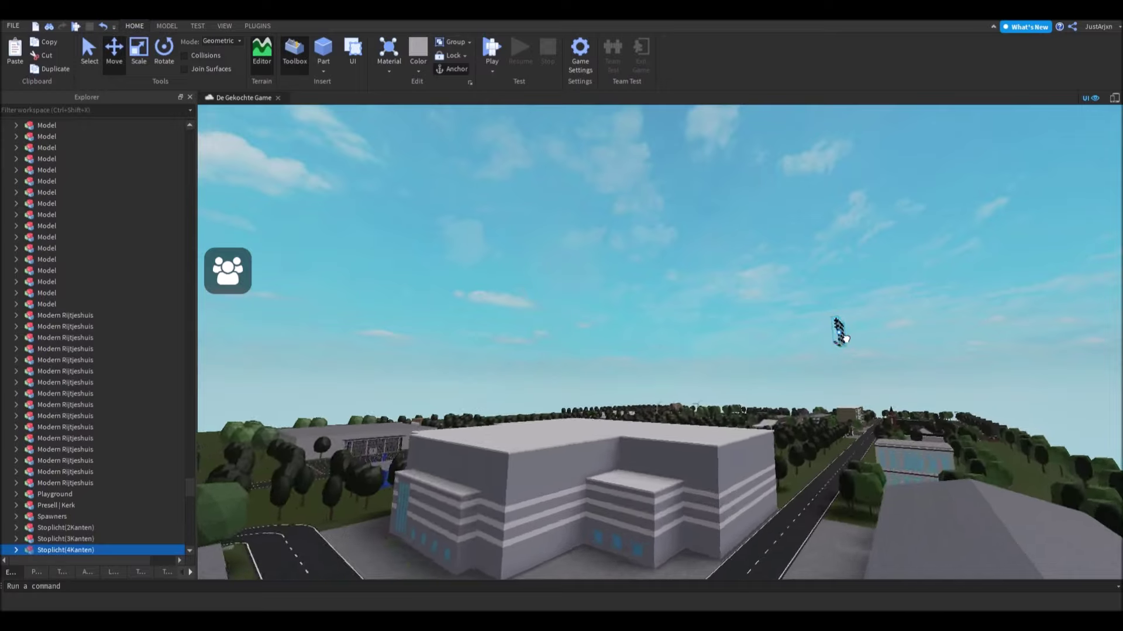
key(w)
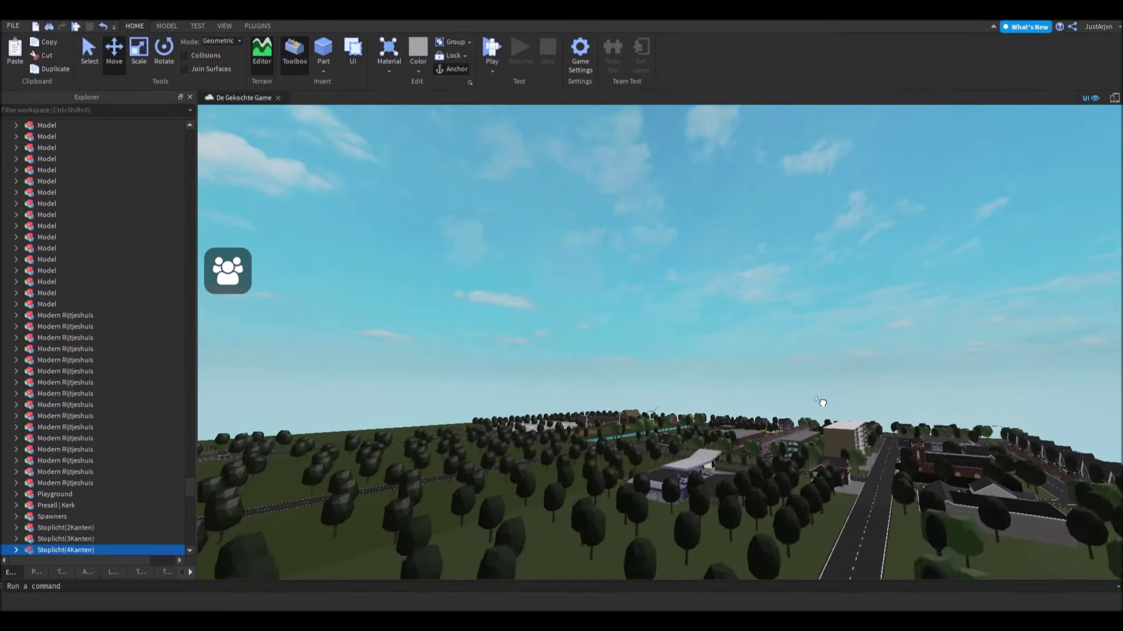
key(w)
right_drag(672, 456, 841, 389)
key(f)
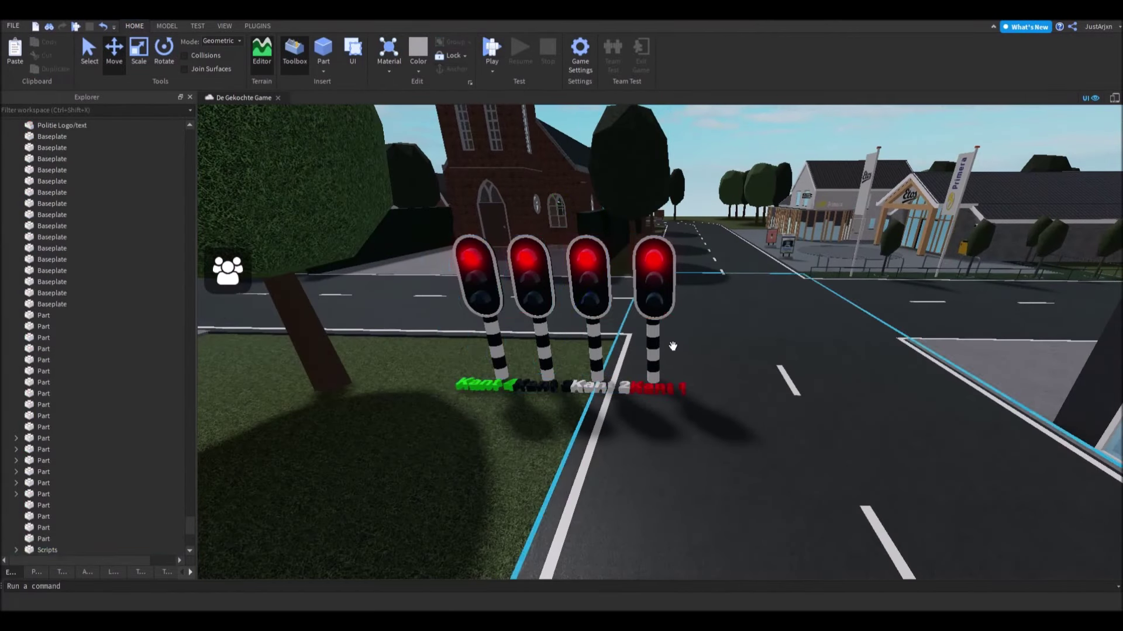
key(w)
right_drag(652, 318, 682, 232)
- Select the Stoplicht(2Kanten) and Stoplicht(3Kanten) traffic light models at the far corner of the map
key(e)
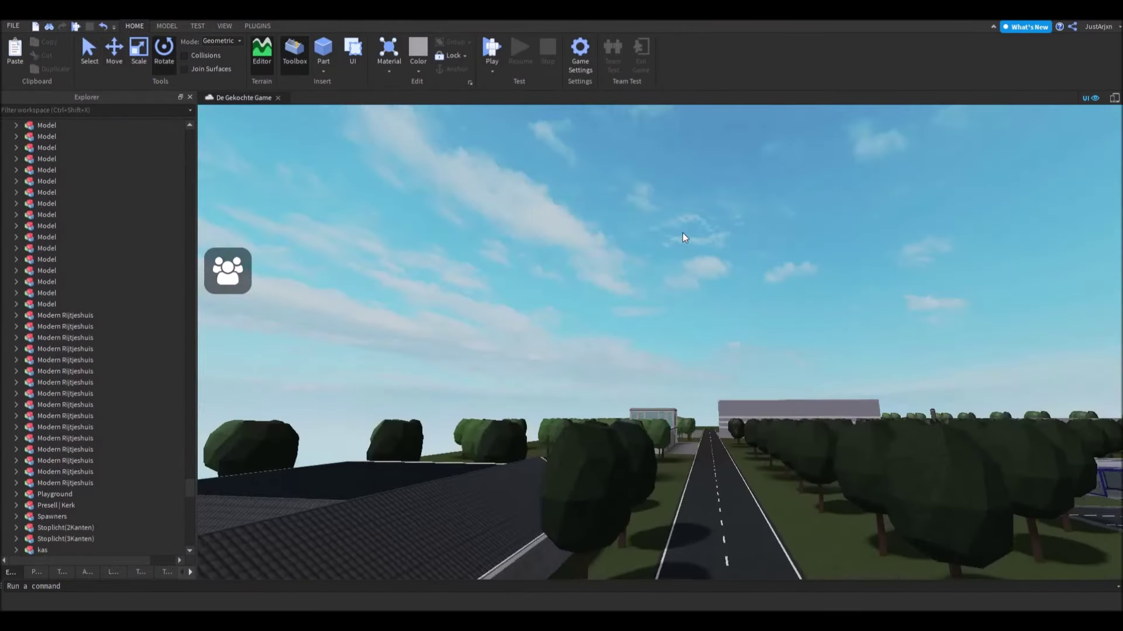
key(w)
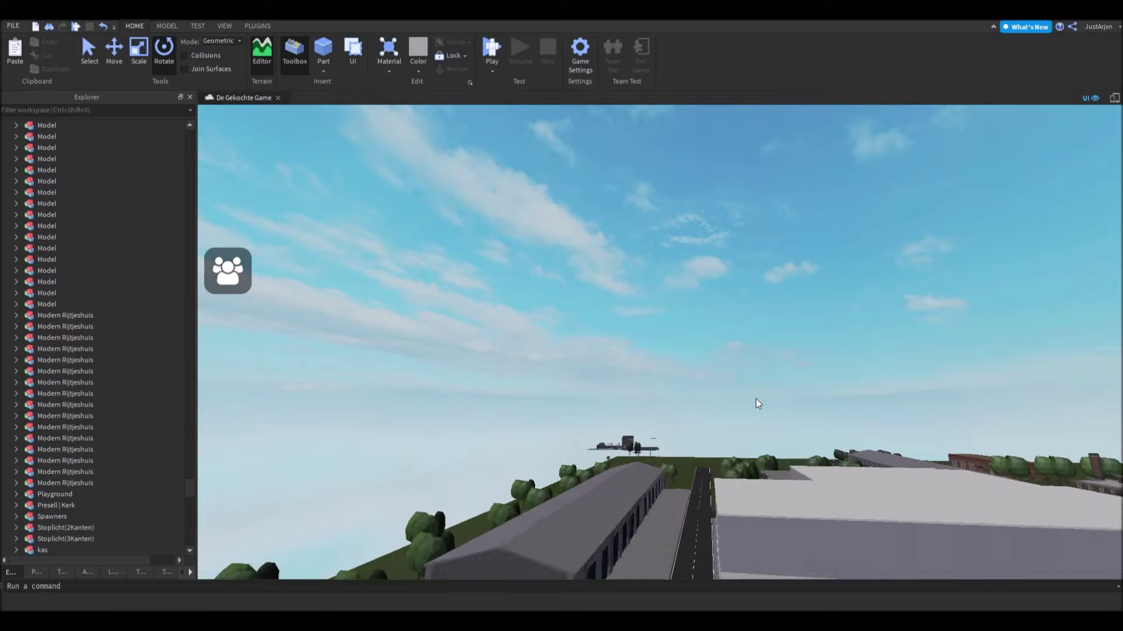
key(w)
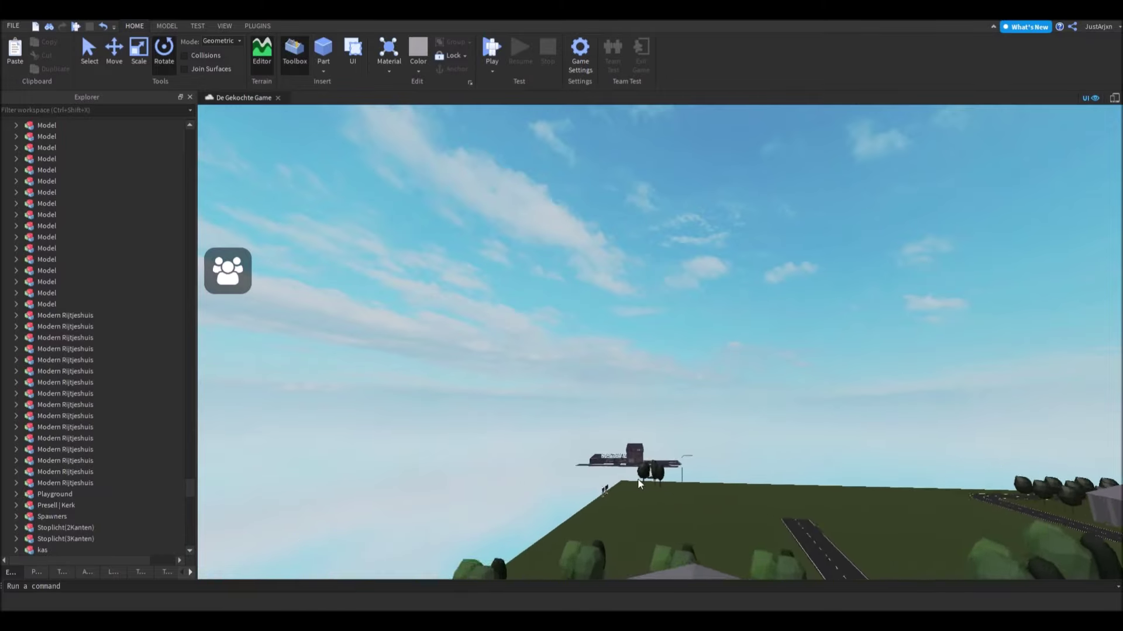
scroll(675, 486, up, 15)
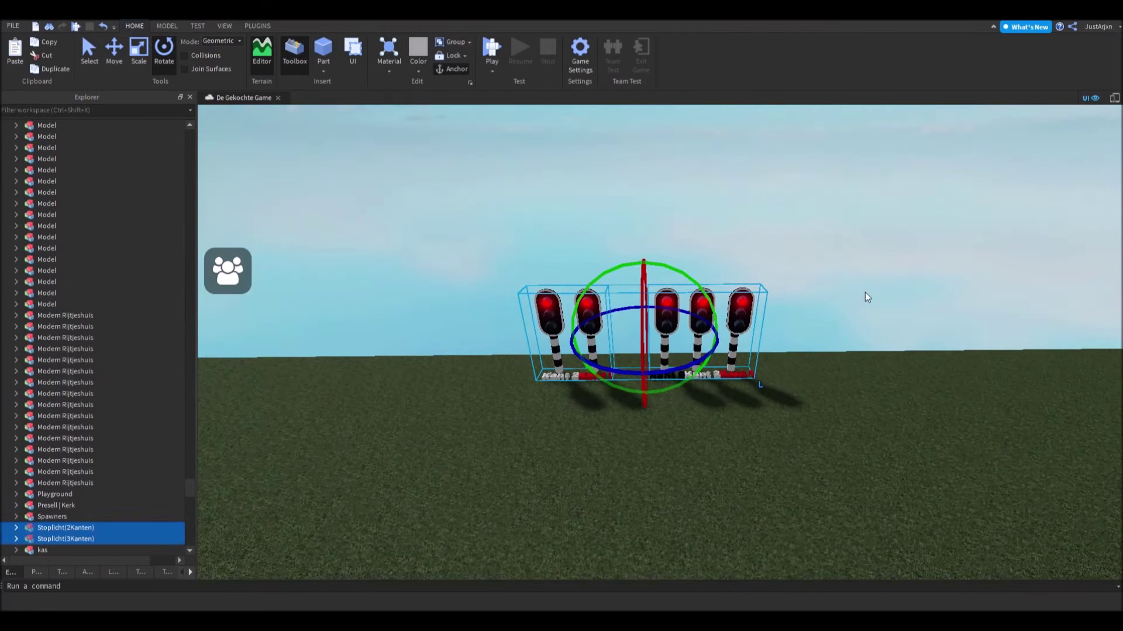
- Place the Flitspaal speed camera on the grass beside the road and open its A|Uitleg script to read the instructions
key(f)
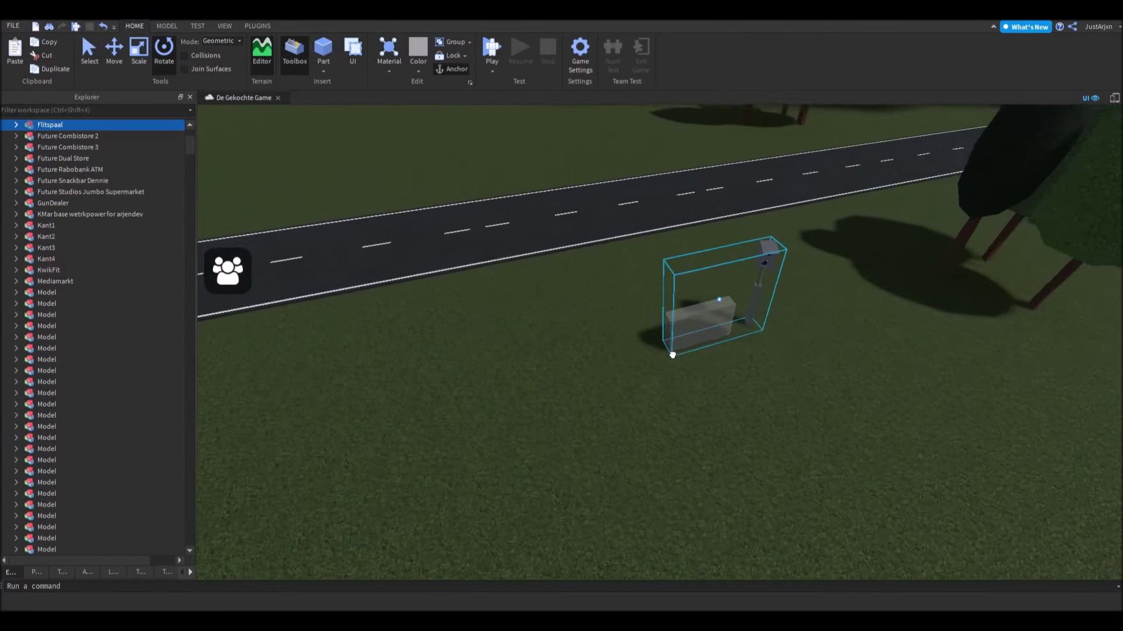
key(ctrl+4)
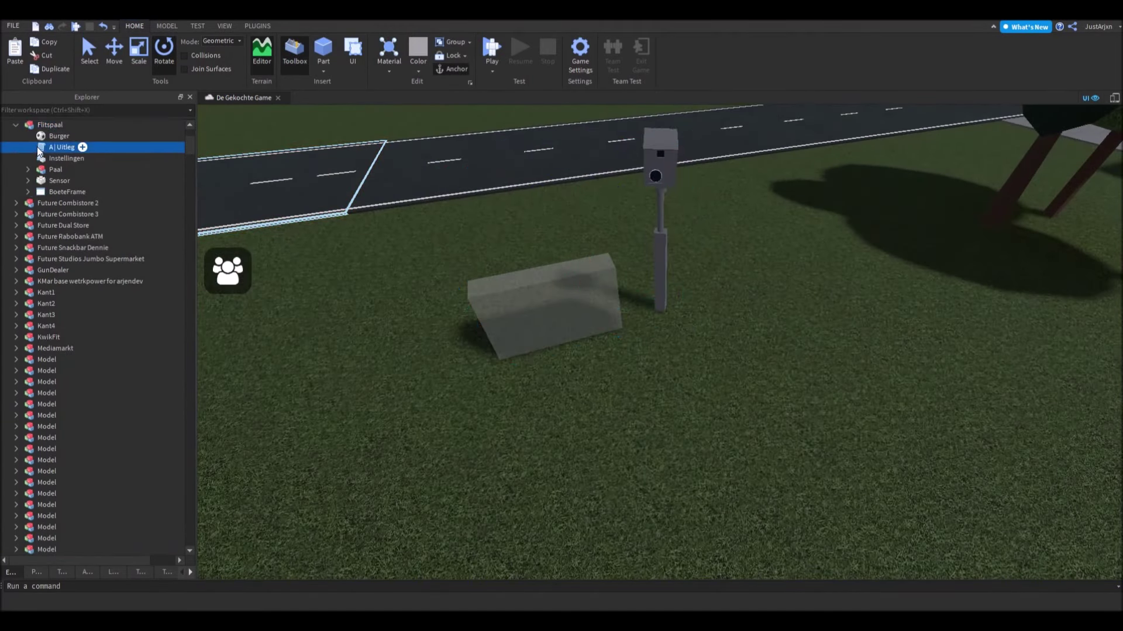
double_click(37, 146)
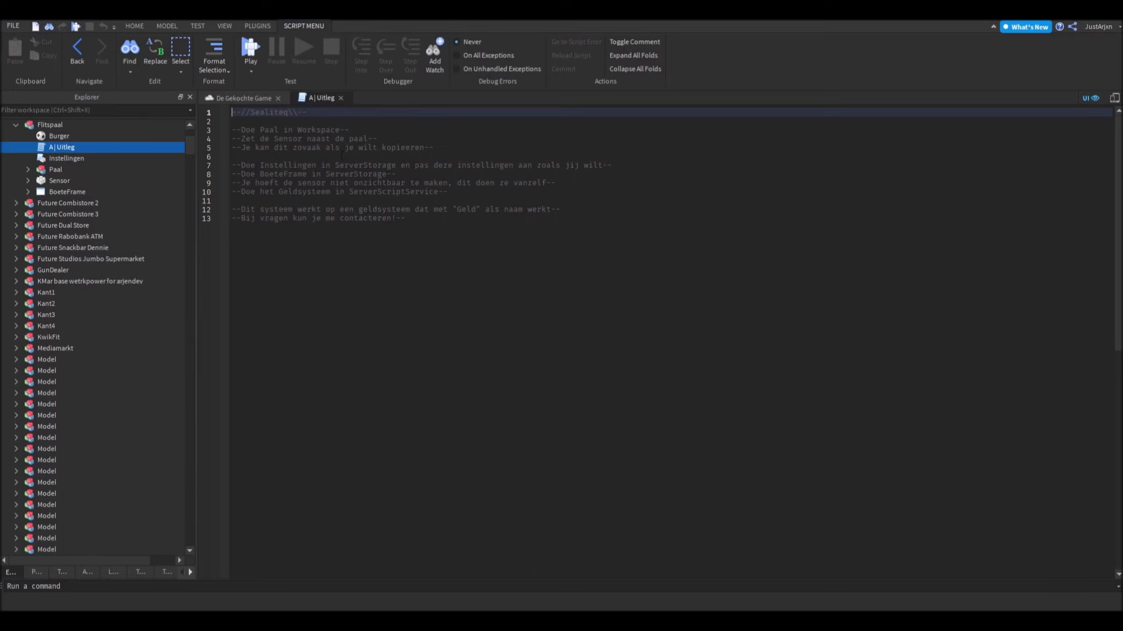
click(252, 99)
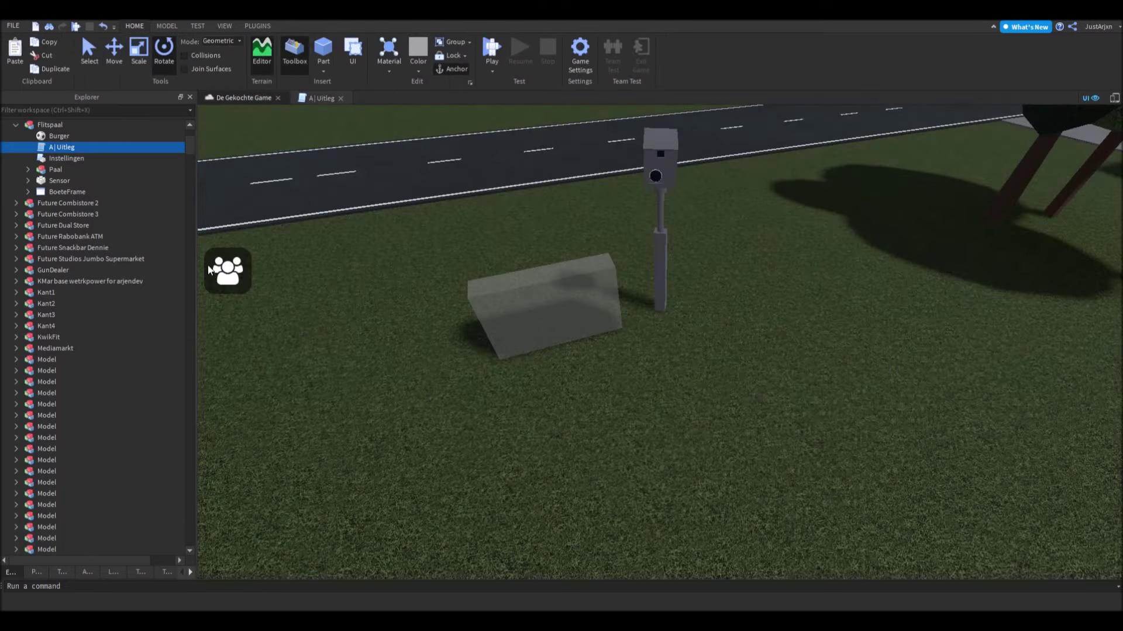
click(316, 99)
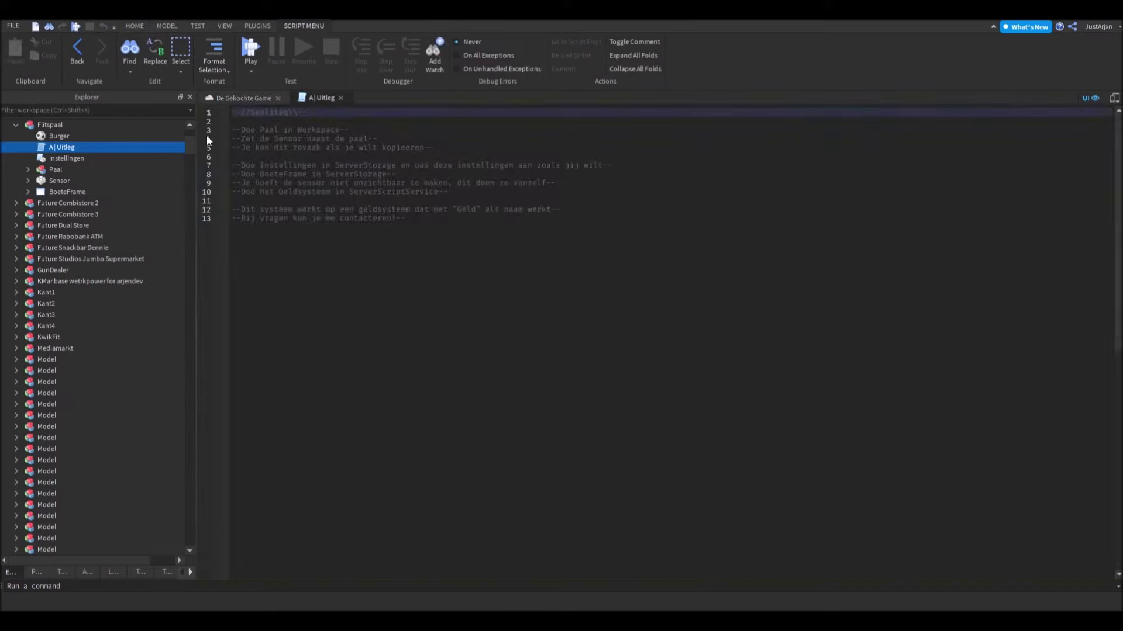
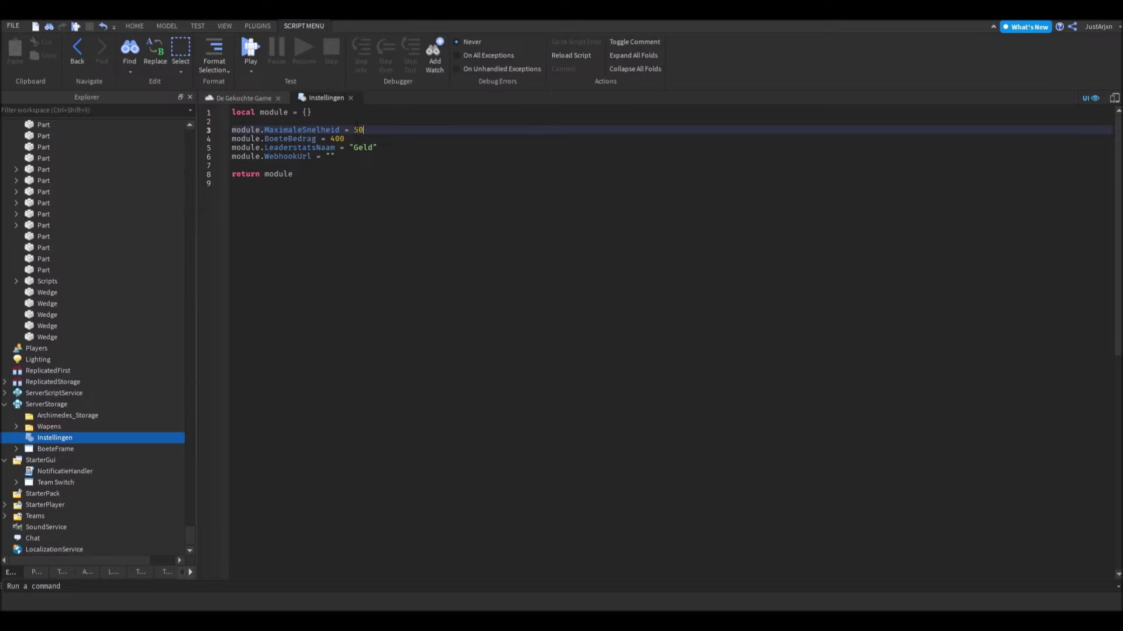
- Close the Instellingen script and move the Flitspaal speed camera beside the road leading to the roundabout
click(349, 98)
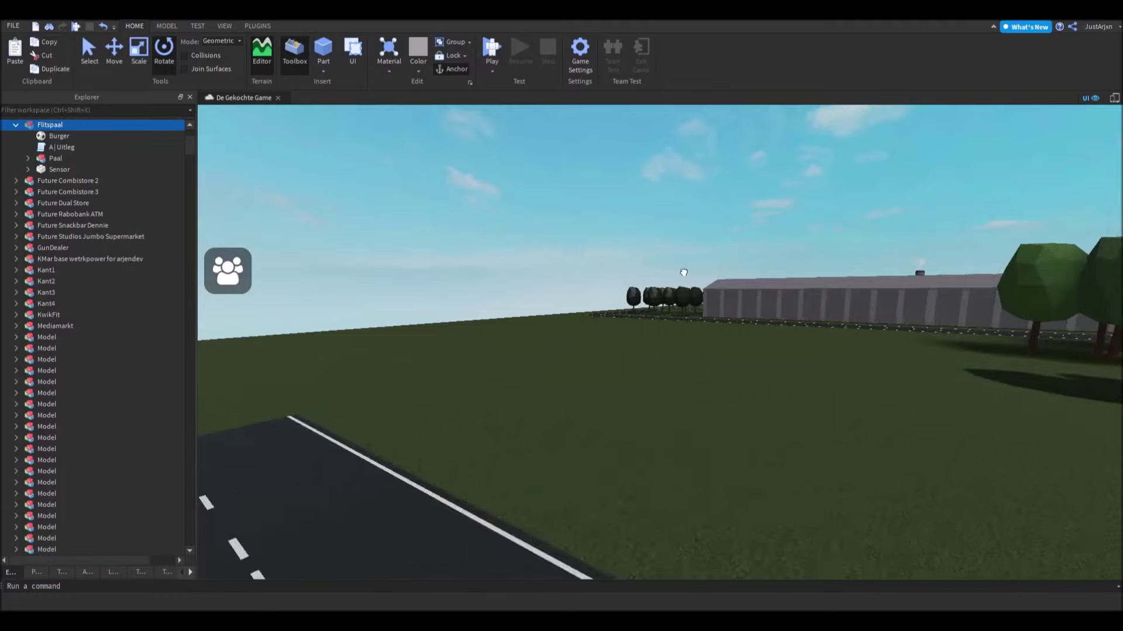
key(w)
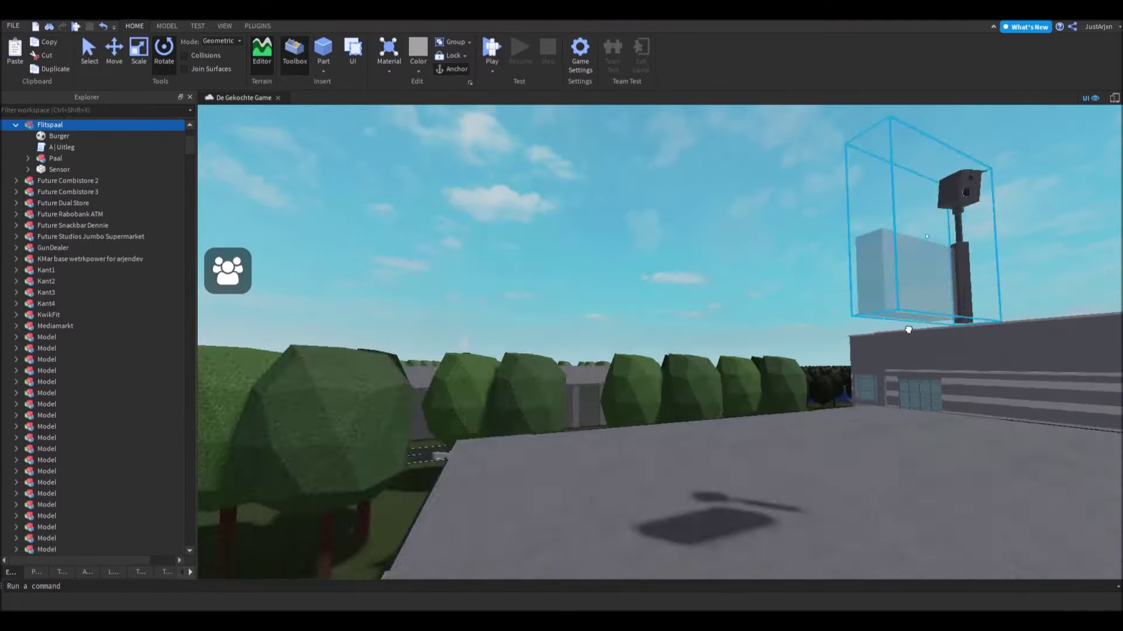
key(w)
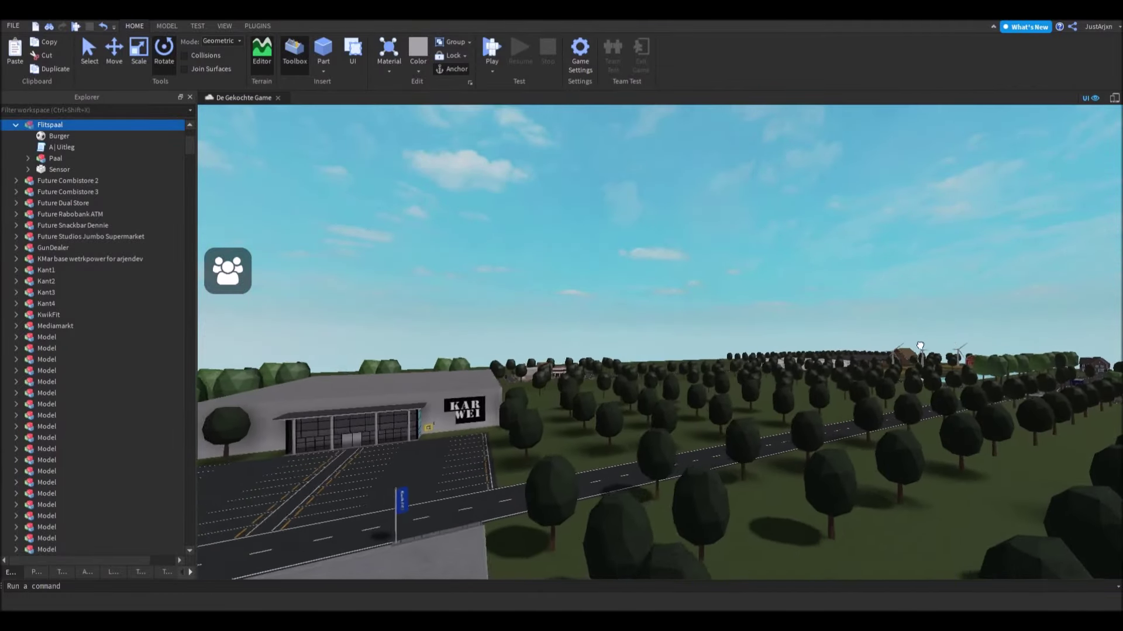
key(w)
key(f)
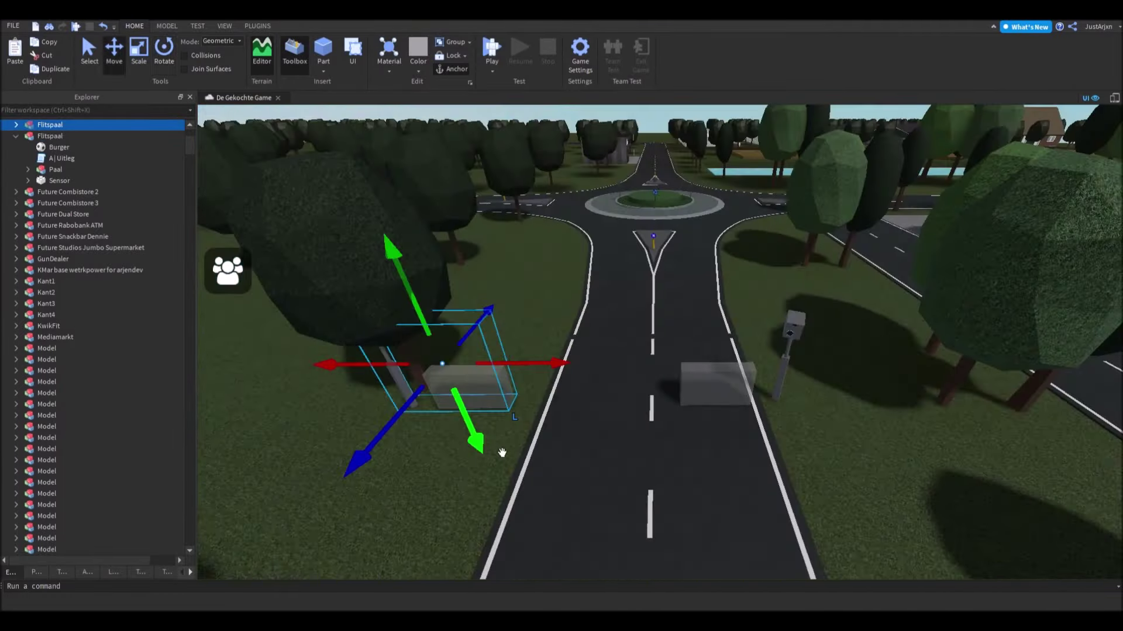
- Position a duplicate Flitspaal on the opposite side of the road, with its sensor over the lane on the petrol station's side
click(506, 418)
scroll(633, 363, up, 5)
scroll(636, 370, down, 2)
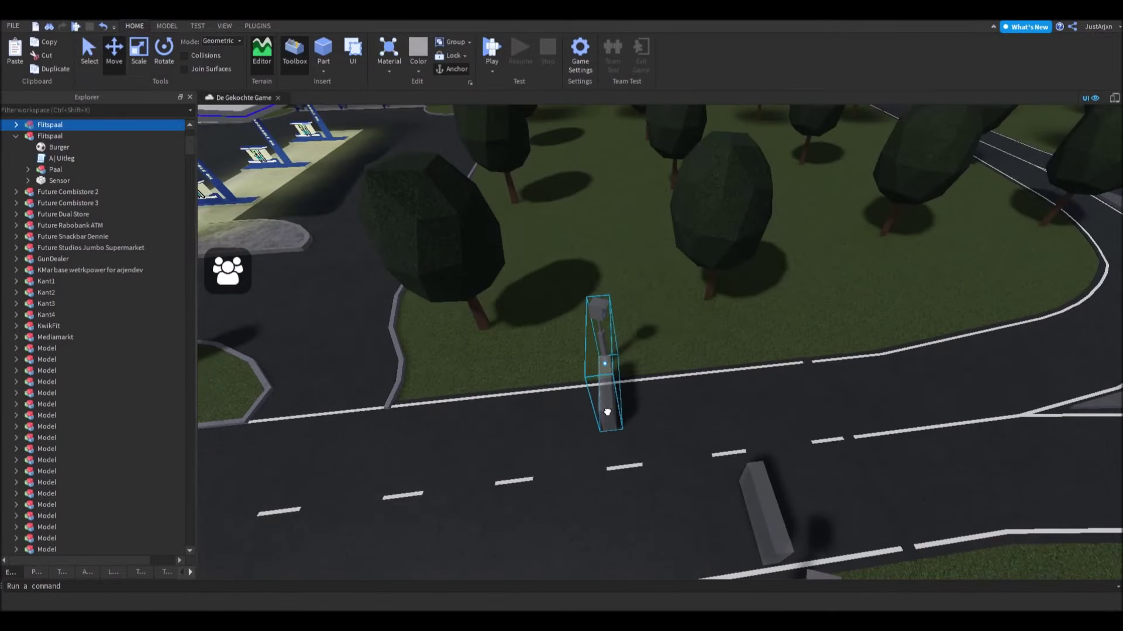
click(602, 417)
right_drag(687, 349, 684, 348)
scroll(684, 349, down, 3)
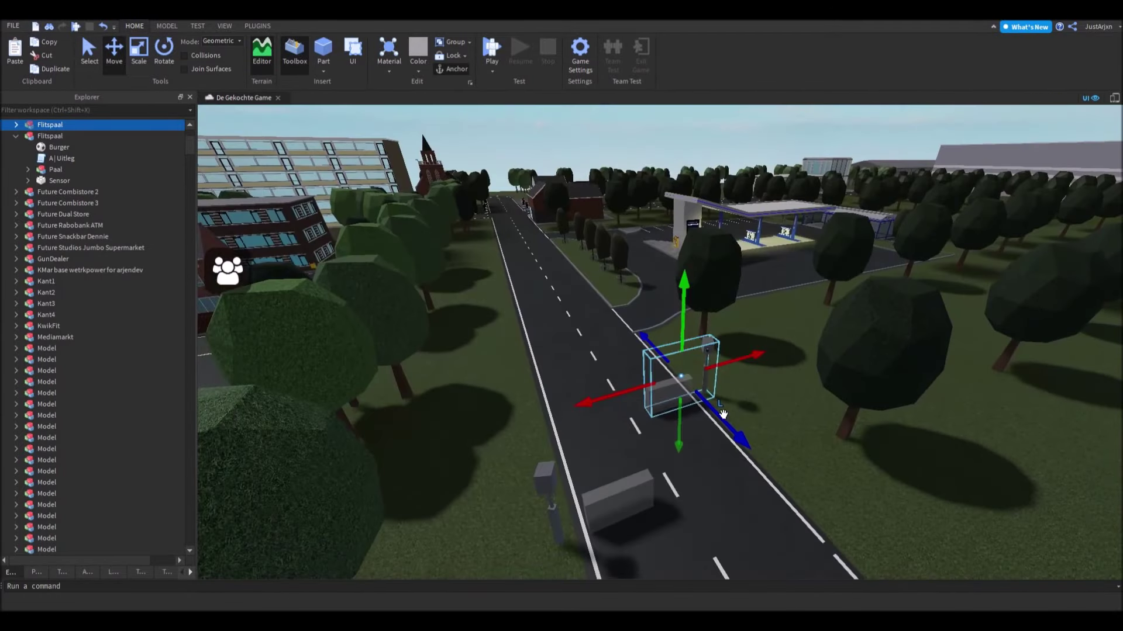
scroll(734, 422, down, 3)
right_drag(777, 416, 583, 415)
click(696, 250)
- Lower the floating trees at the map's far corner onto the grass
scroll(612, 395, up, 10)
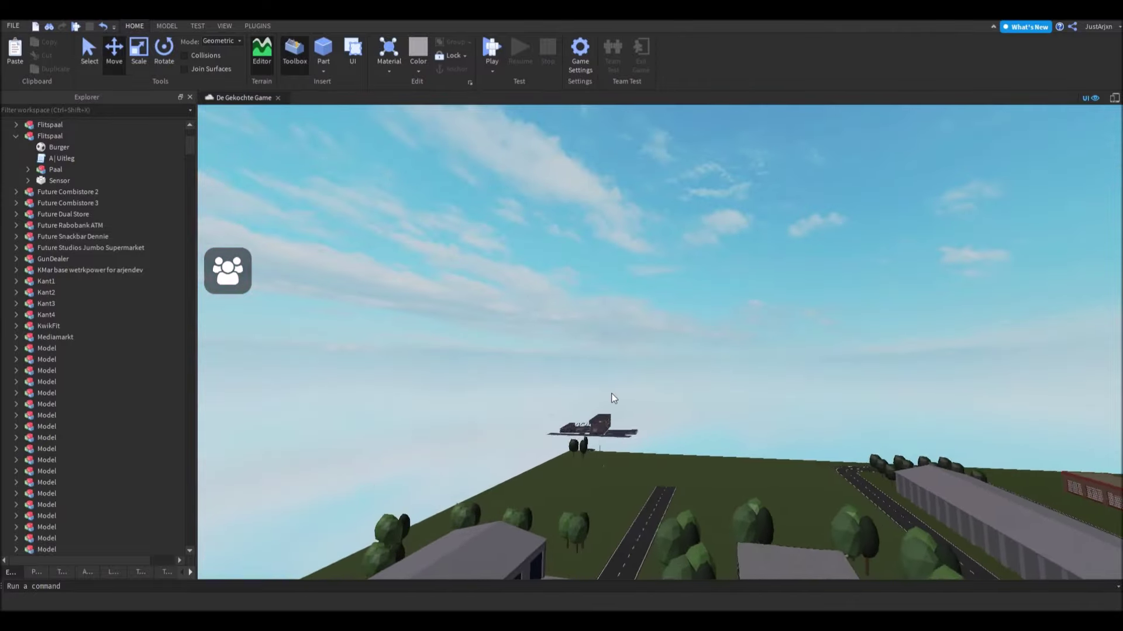
scroll(605, 490, up, 10)
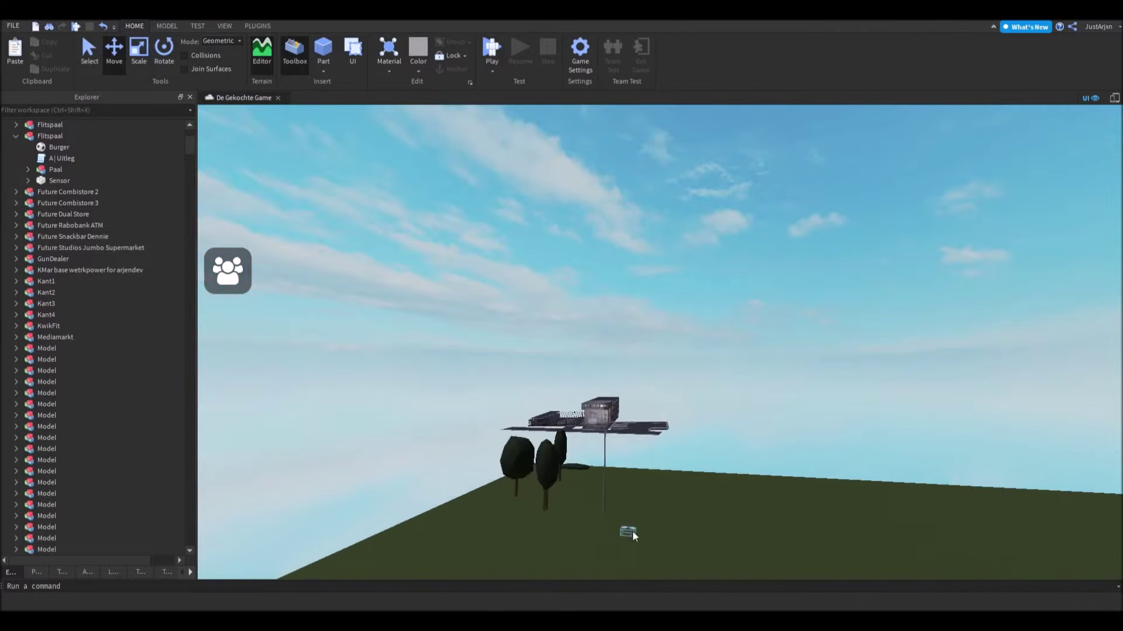
right_drag(547, 473, 685, 289)
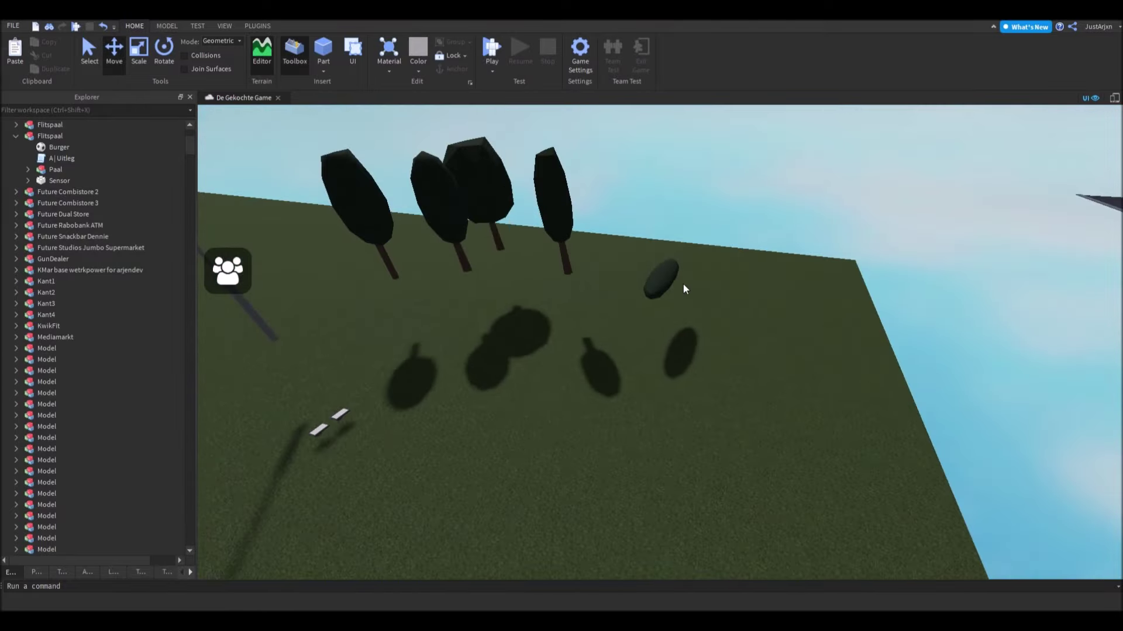
click(667, 280)
scroll(490, 226, up, 3)
drag(491, 231, 499, 262)
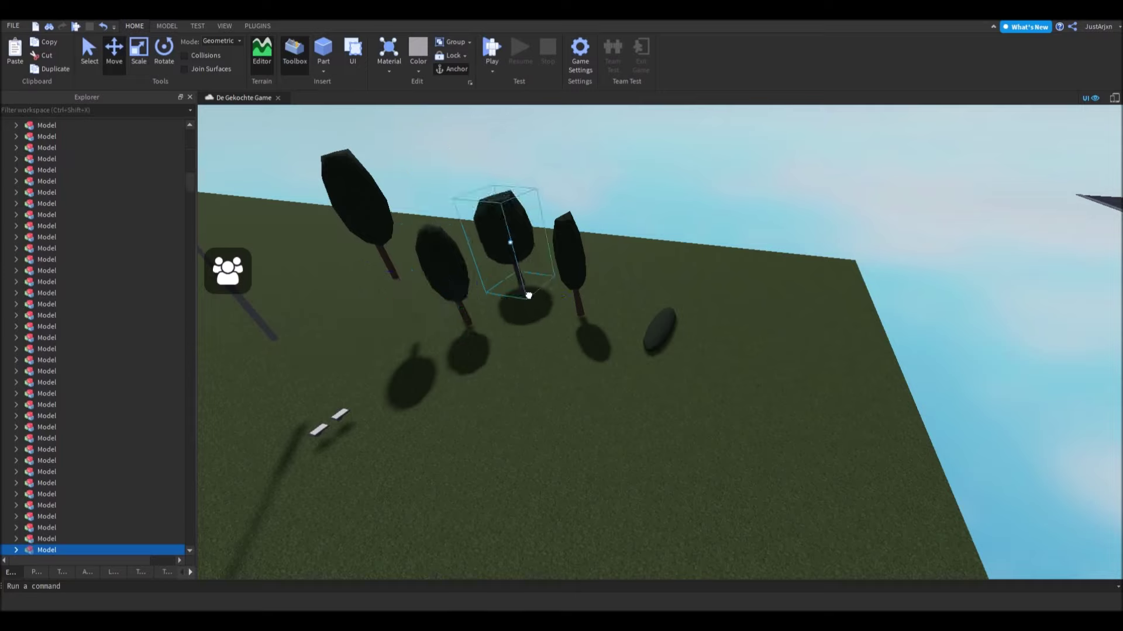
click(515, 374)
- Move the floating KMar base from the map's far corner to the open grass beside the end of the road
right_drag(515, 374, 1010, 208)
click(1010, 208)
key(f)
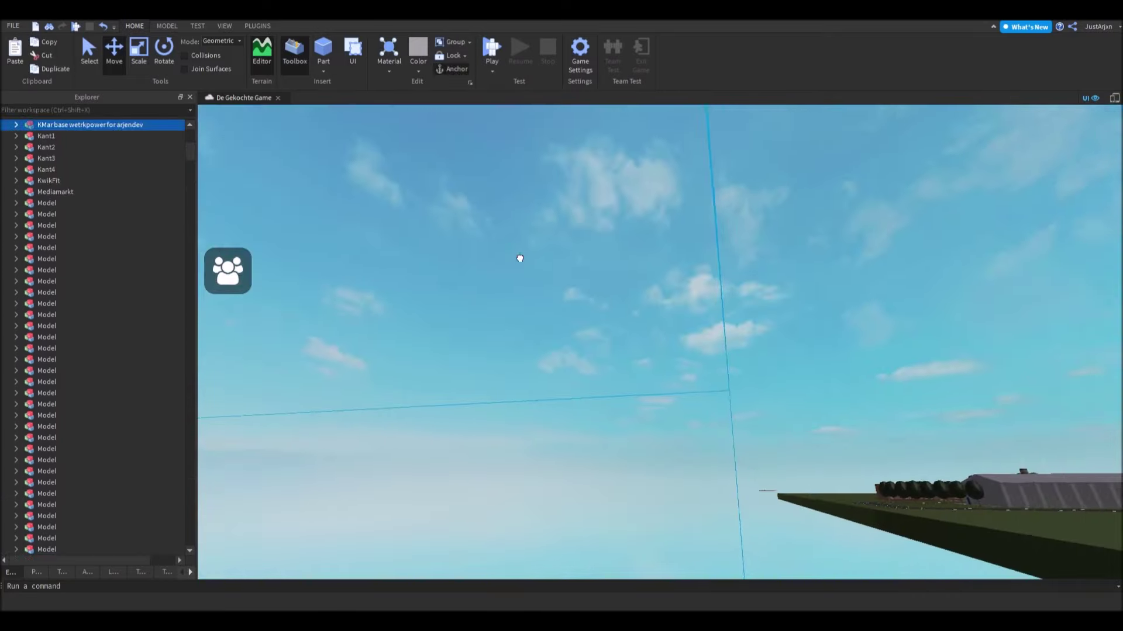
right_drag(519, 258, 924, 429)
scroll(924, 429, up, 5)
scroll(964, 316, down, 5)
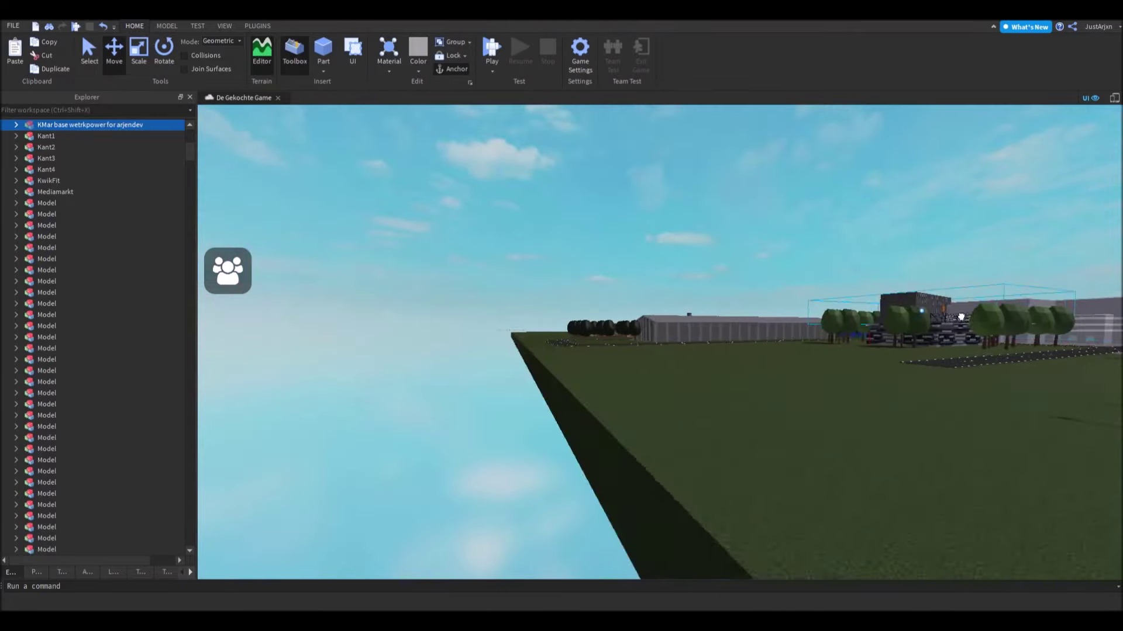
scroll(964, 316, up, 10)
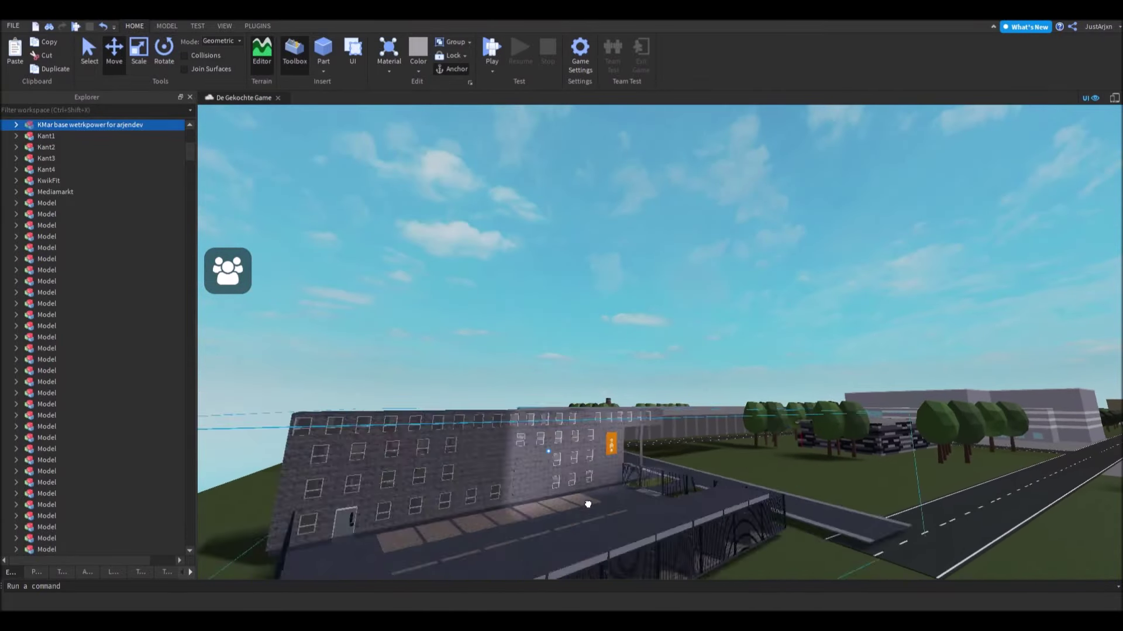
scroll(587, 504, up, 5)
scroll(768, 349, up, 3)
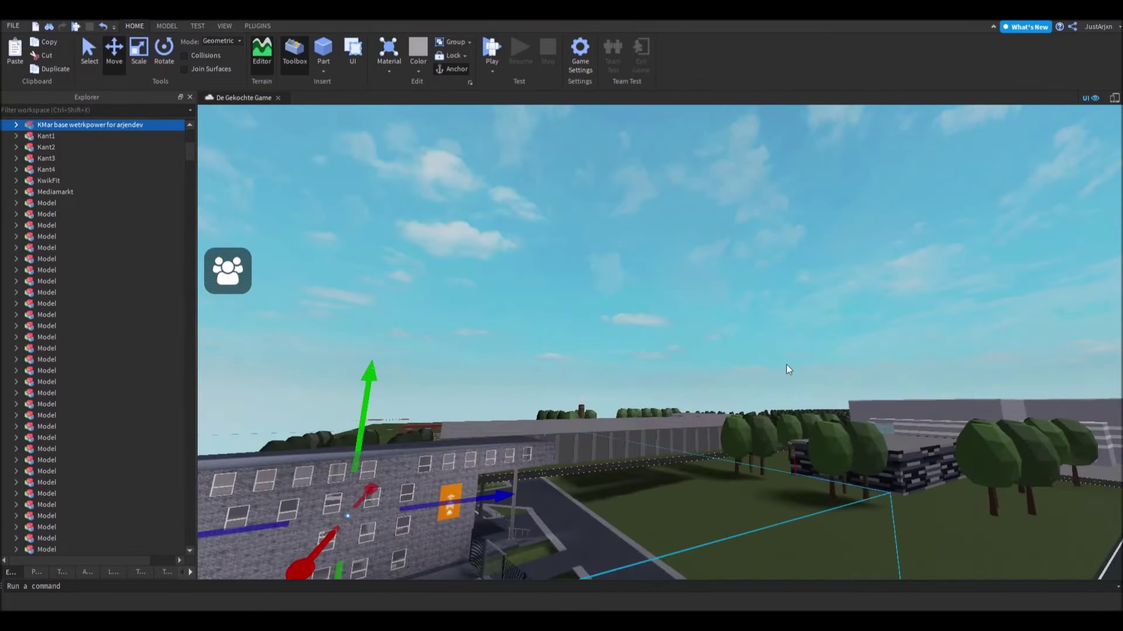
scroll(794, 371, down, 5)
right_drag(794, 370, 770, 304)
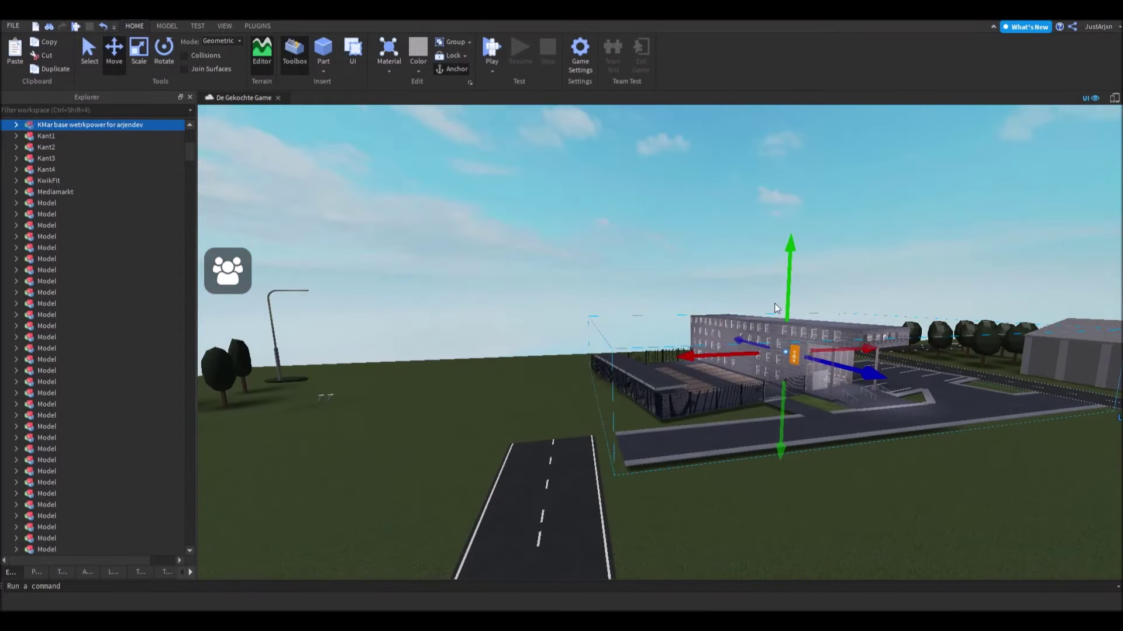
- Lower the KMar base to ground level and shift it until its access road meets the main road
drag(803, 317, 789, 305)
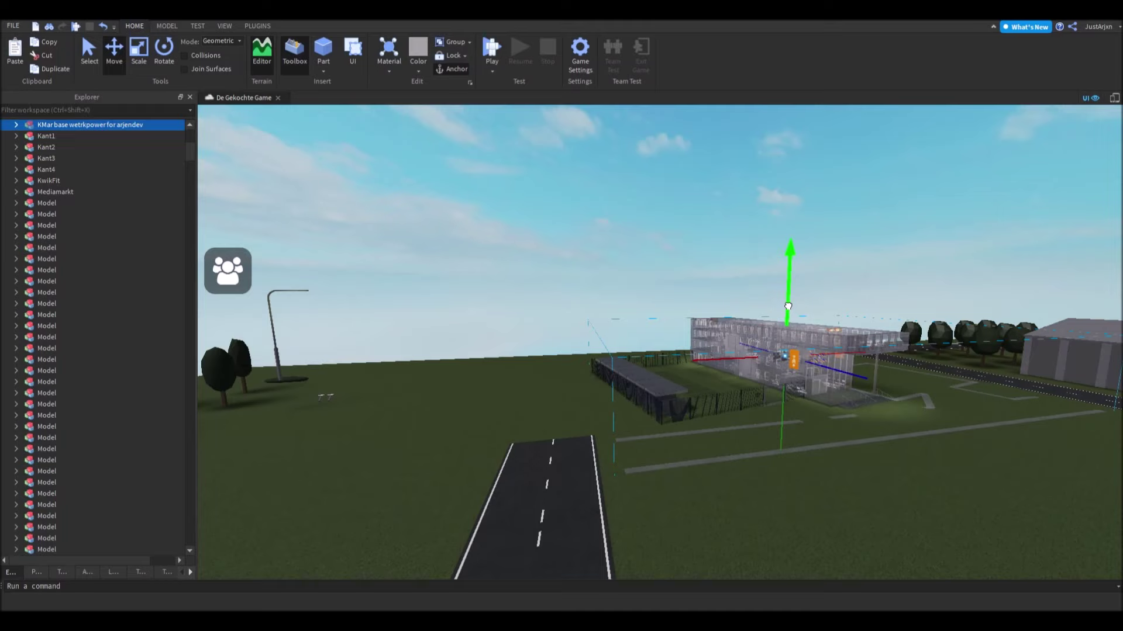
drag(747, 333, 696, 365)
click(776, 518)
scroll(682, 341, up, 6)
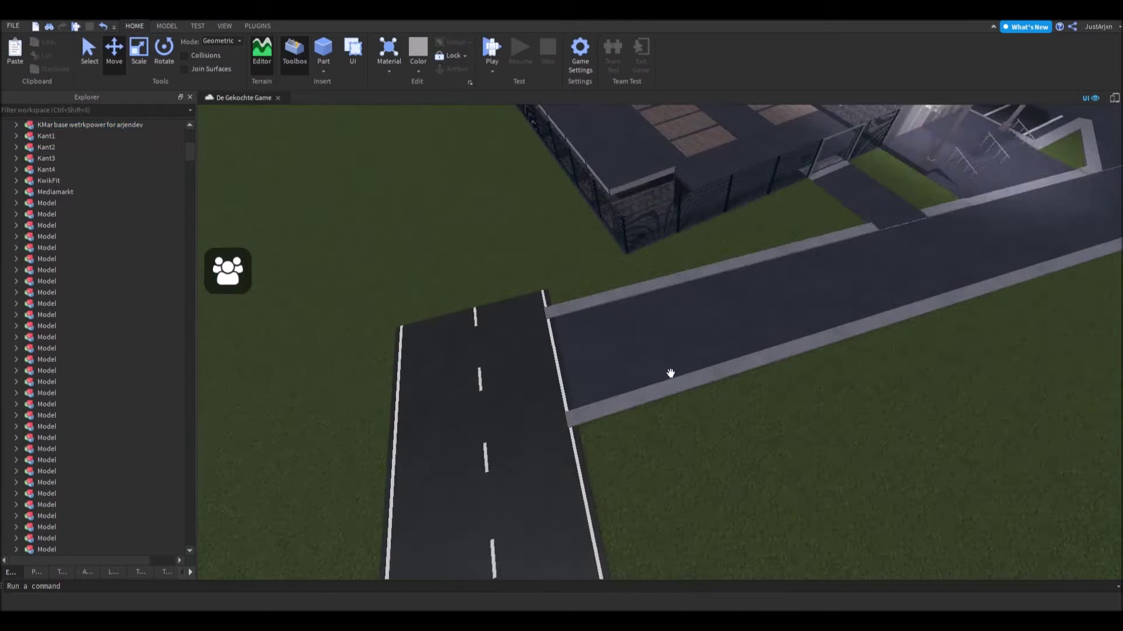
- Slide the KMar base along the main road towards the neighbouring dark building
click(629, 432)
right_drag(626, 434, 656, 259)
click(656, 259)
scroll(682, 202, down, 10)
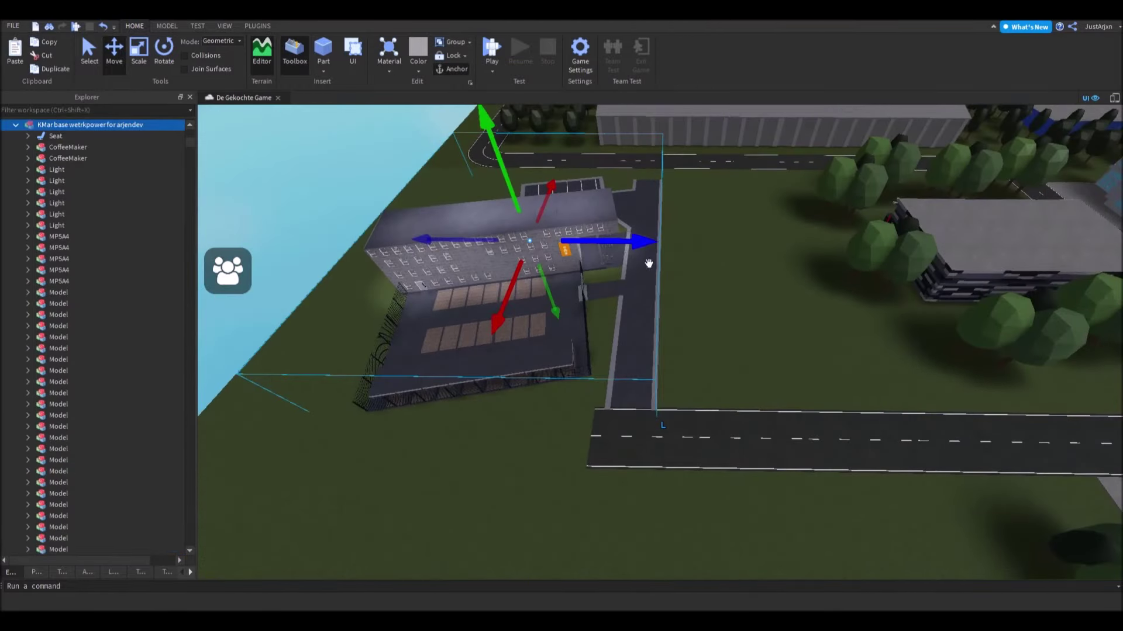
drag(762, 256, 896, 324)
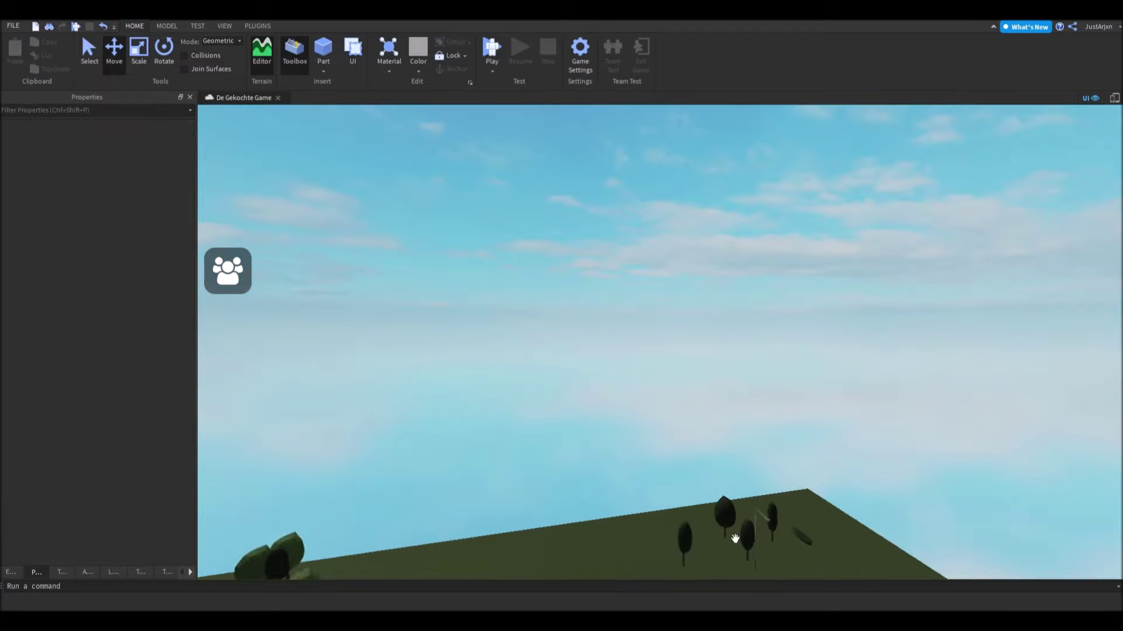
- Extend the main road past the KMar base towards the map edge with duplicates of its straight end piece
scroll(737, 517, up, 5)
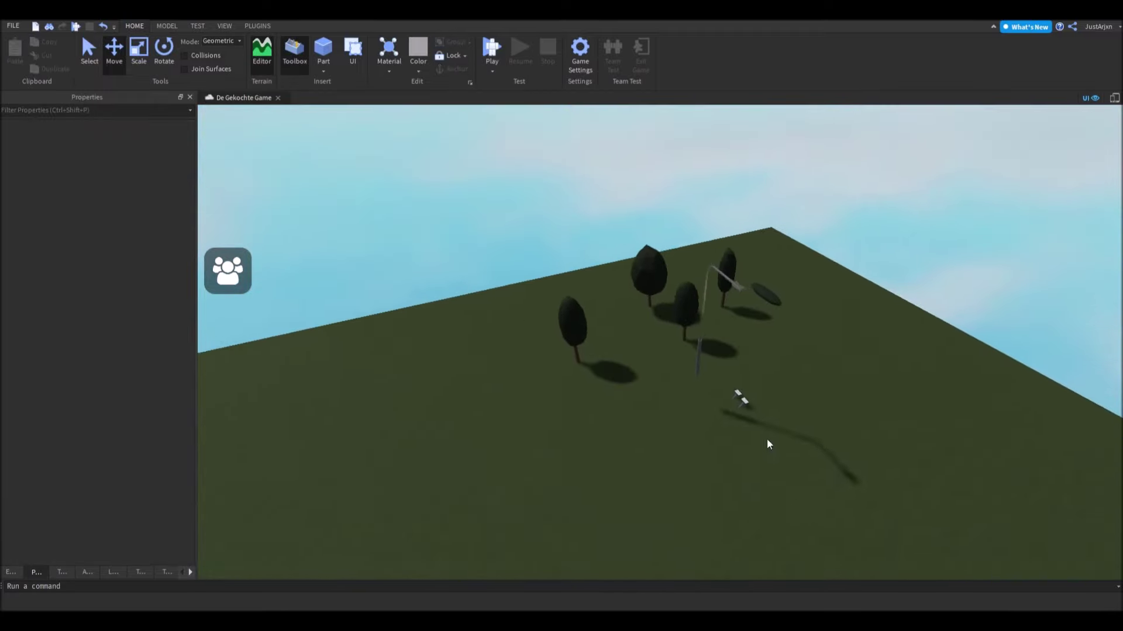
scroll(749, 393, down, 10)
right_drag(917, 230, 784, 413)
scroll(693, 308, up, 8)
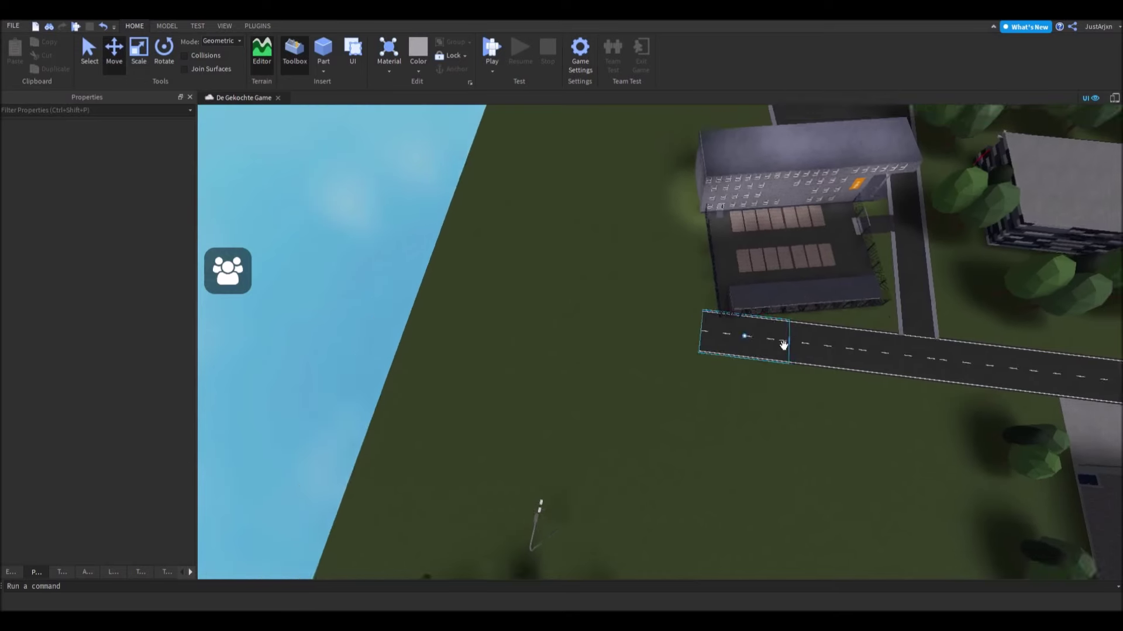
drag(683, 345, 580, 331)
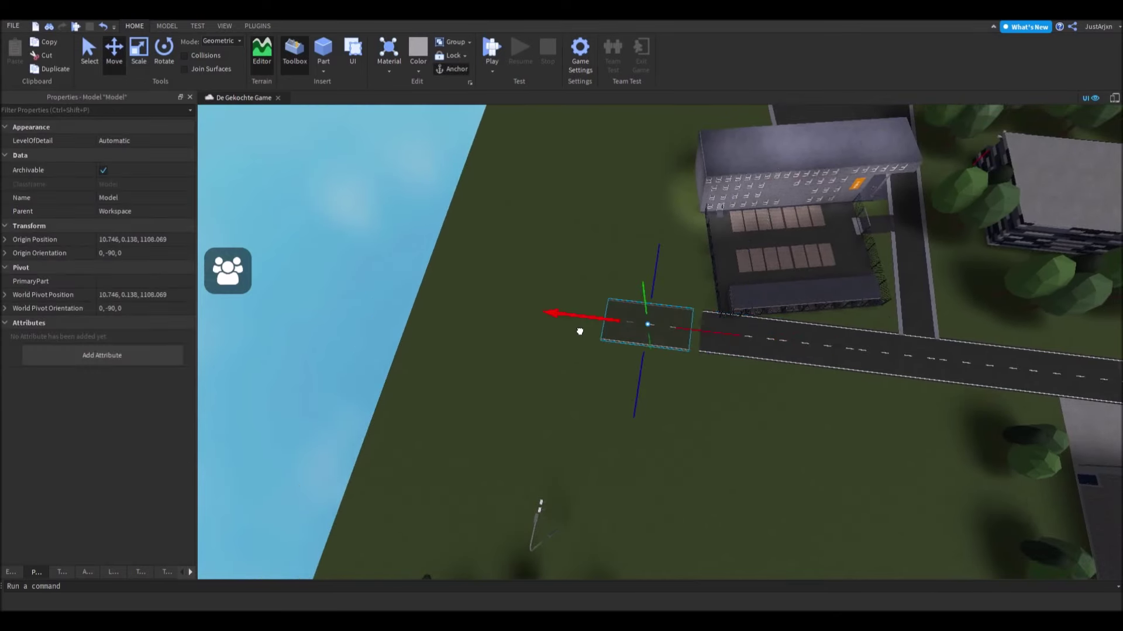
right_drag(591, 331, 693, 249)
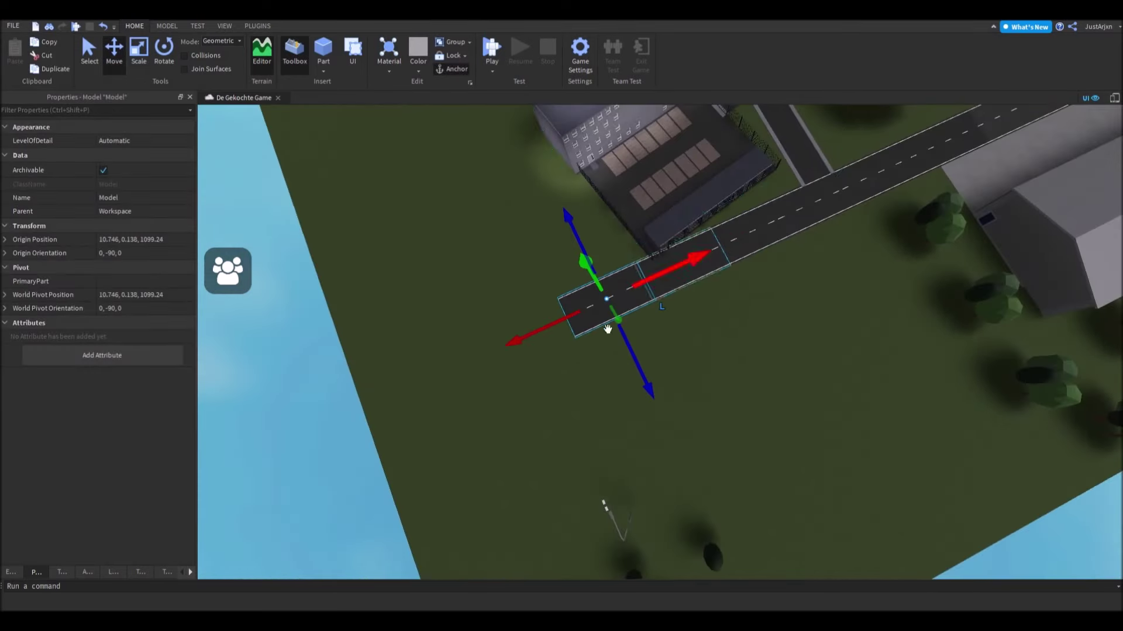
right_drag(618, 163, 655, 178)
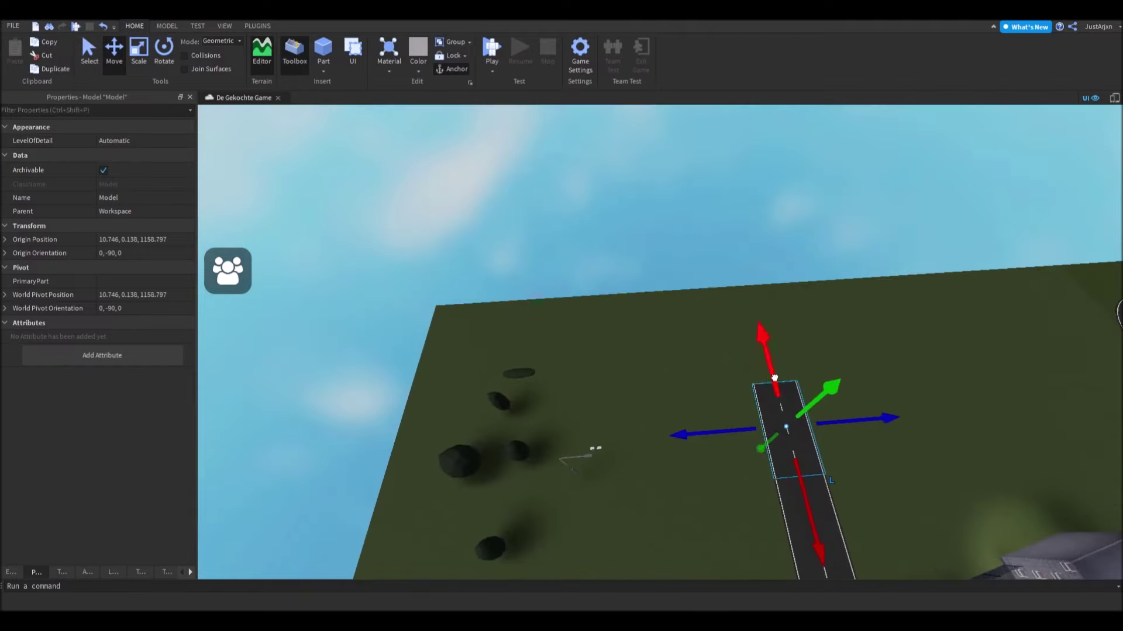
drag(771, 380, 739, 318)
click(804, 221)
- Select the red brick garage building with its concrete base and shift both along the road towards the chimney building
right_drag(804, 221, 661, 275)
scroll(636, 304, down, 3)
scroll(660, 272, up, 6)
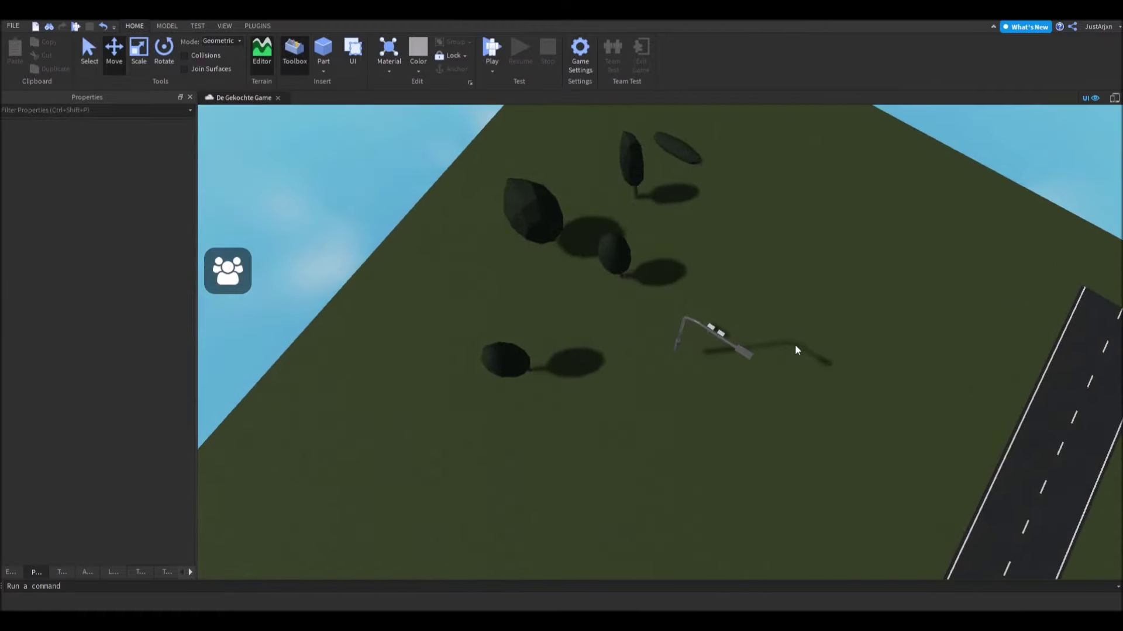
scroll(661, 335, up, 3)
scroll(480, 357, up, 3)
right_drag(481, 357, 766, 401)
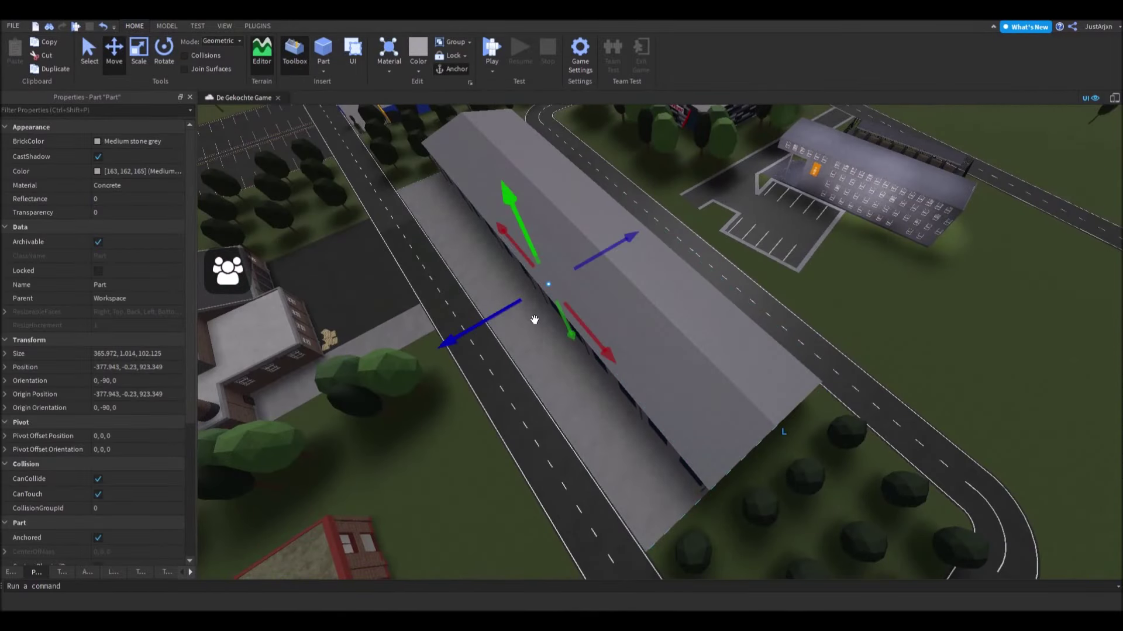
click(464, 331)
key(f)
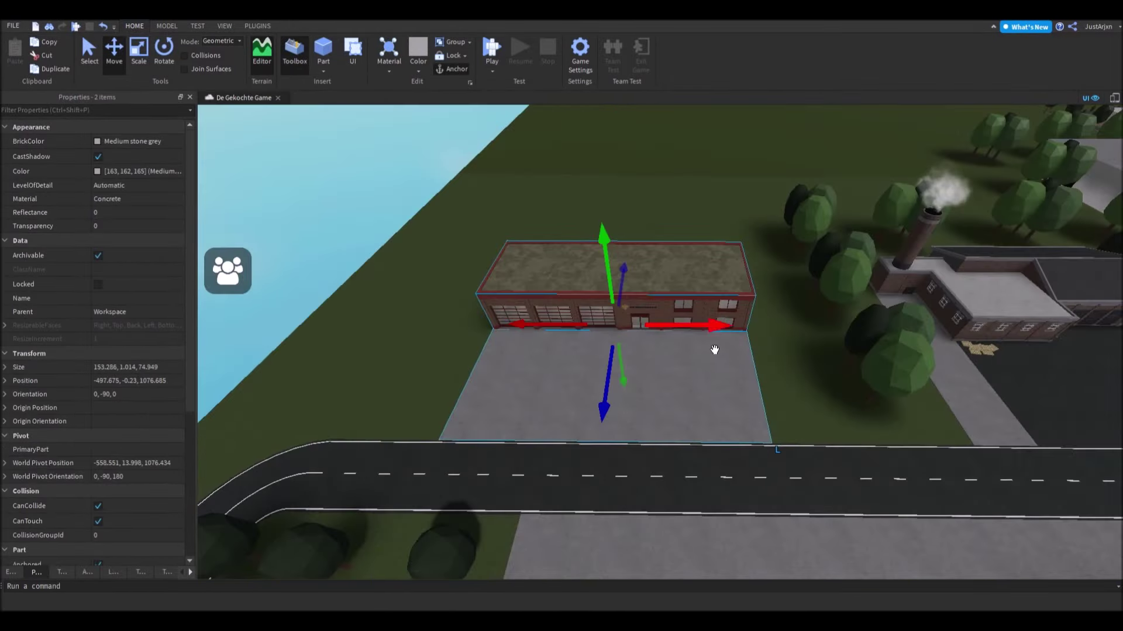
drag(714, 349, 776, 348)
click(700, 196)
- Place duplicated trees on the grass around the KMar base and its car park
right_drag(700, 197, 793, 231)
key(w)
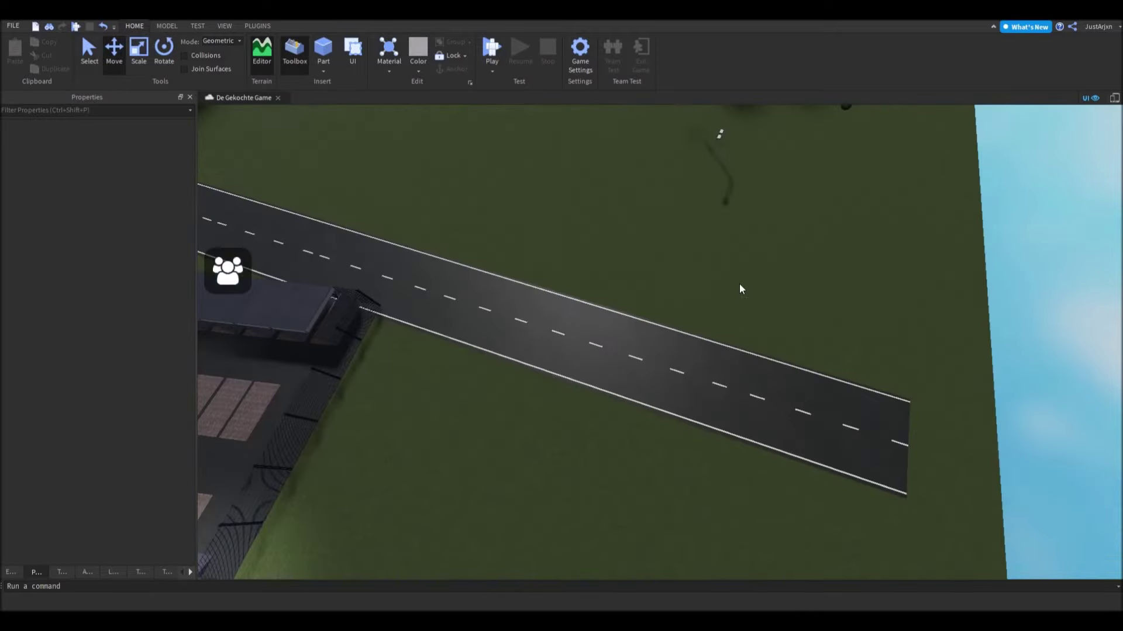
right_drag(739, 288, 657, 477)
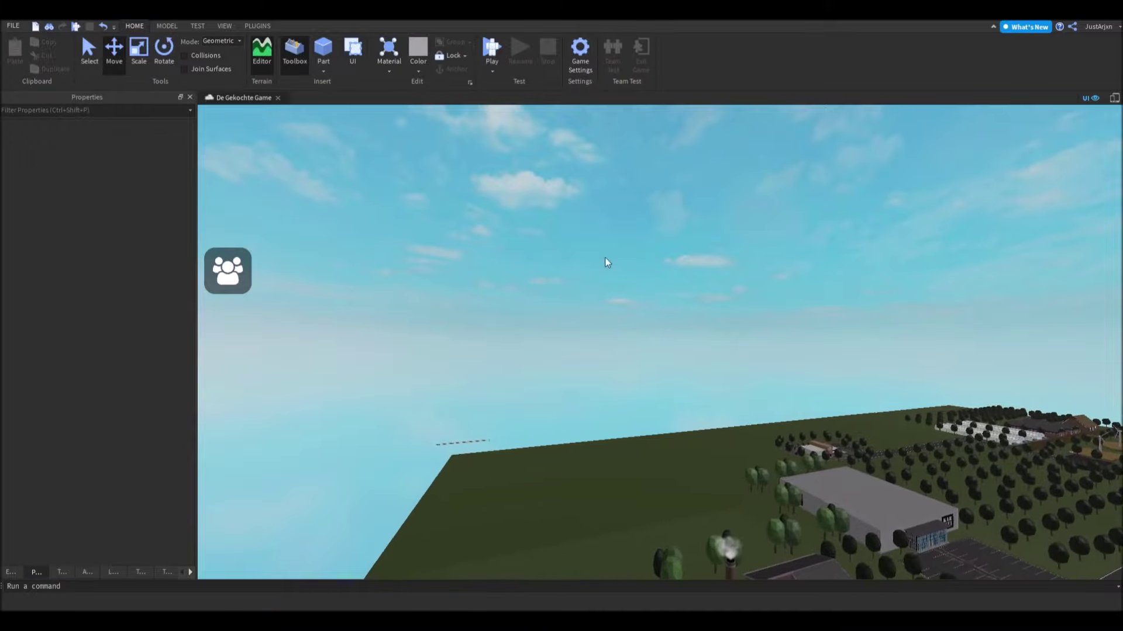
right_drag(815, 296, 643, 250)
scroll(643, 250, up, 5)
middle_drag(643, 250, 783, 270)
right_drag(783, 269, 648, 232)
scroll(725, 211, down, 5)
click(666, 275)
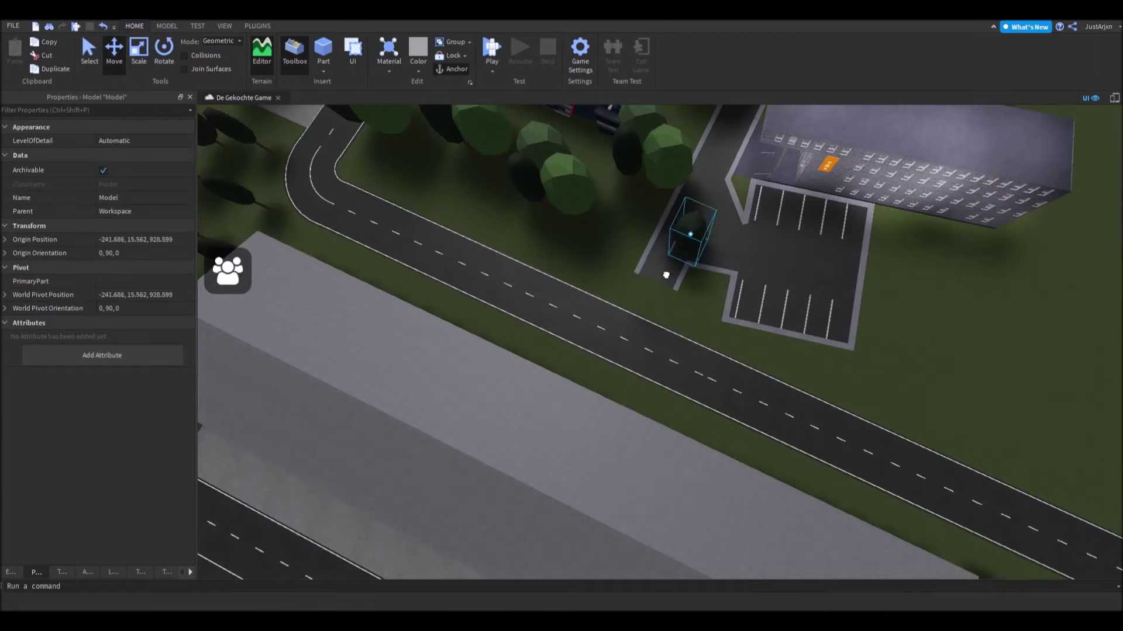
key(ctrl+z)
right_drag(671, 176, 768, 350)
click(655, 412)
right_drag(690, 233, 733, 283)
- Duplicate the twelve trees inside the road bend and fill the grass between the KMar base and the map edge with copies
drag(994, 304, 826, 216)
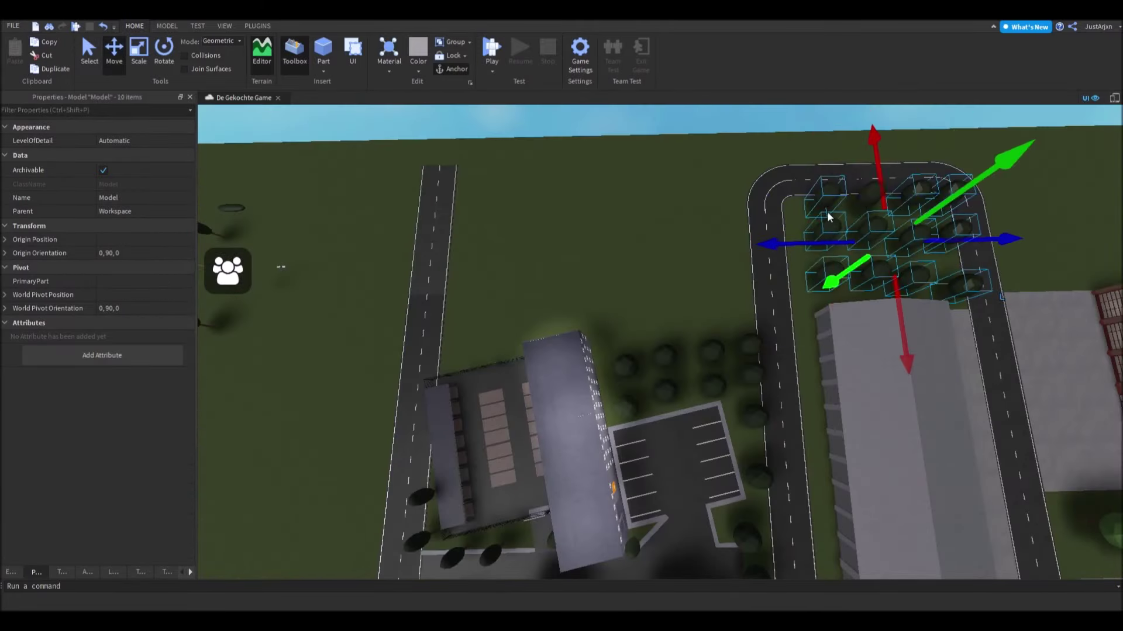
drag(841, 263, 669, 250)
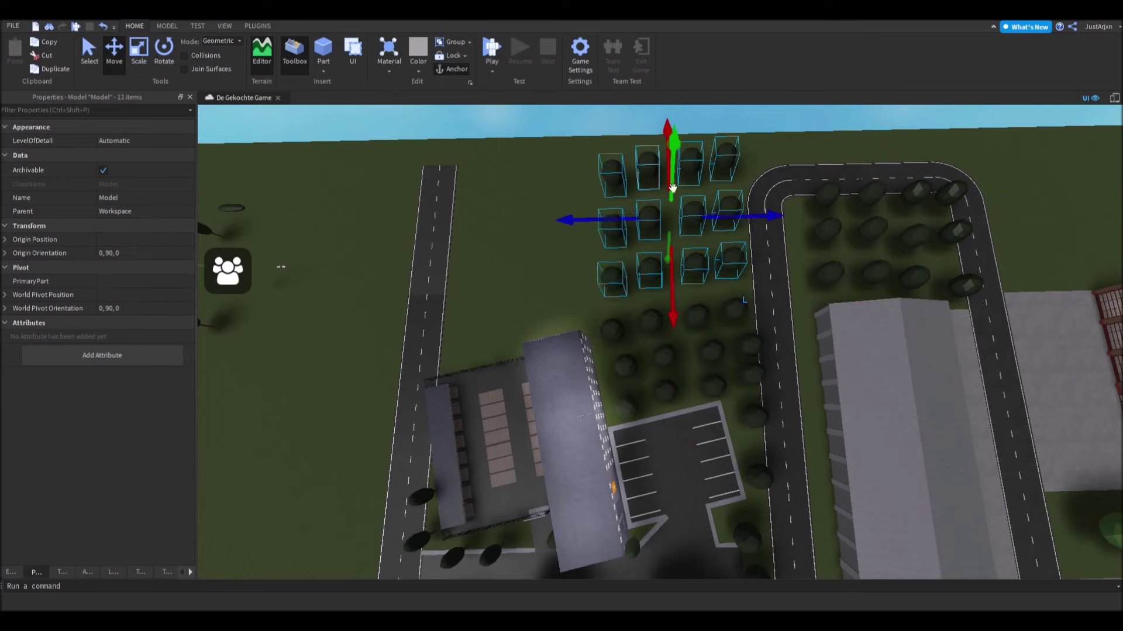
click(744, 258)
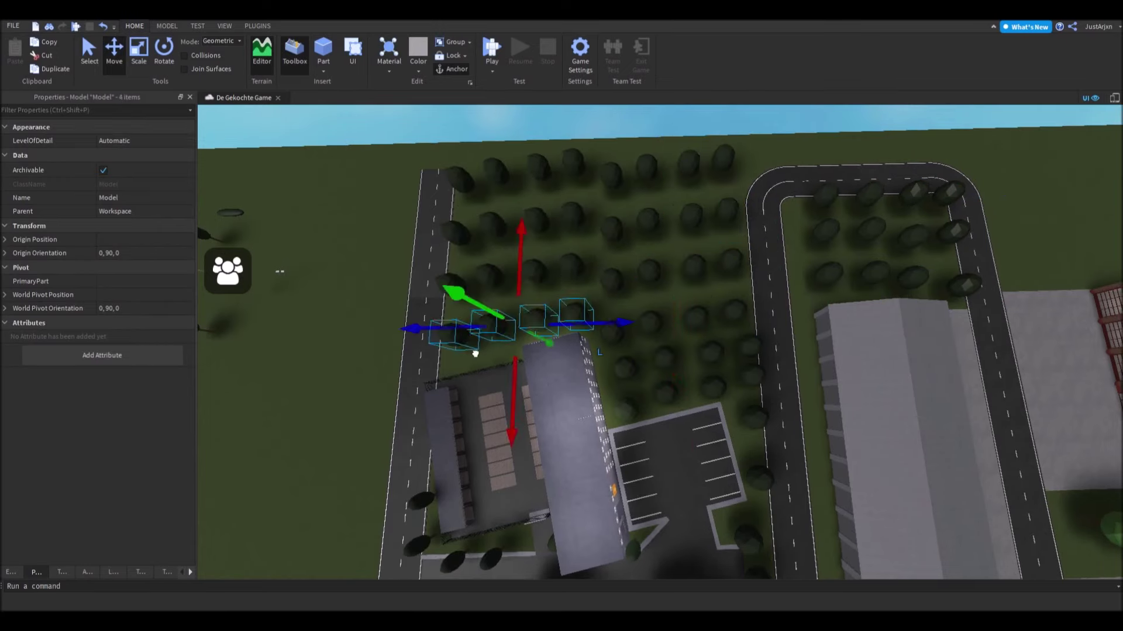
click(836, 137)
right_drag(836, 137, 597, 224)
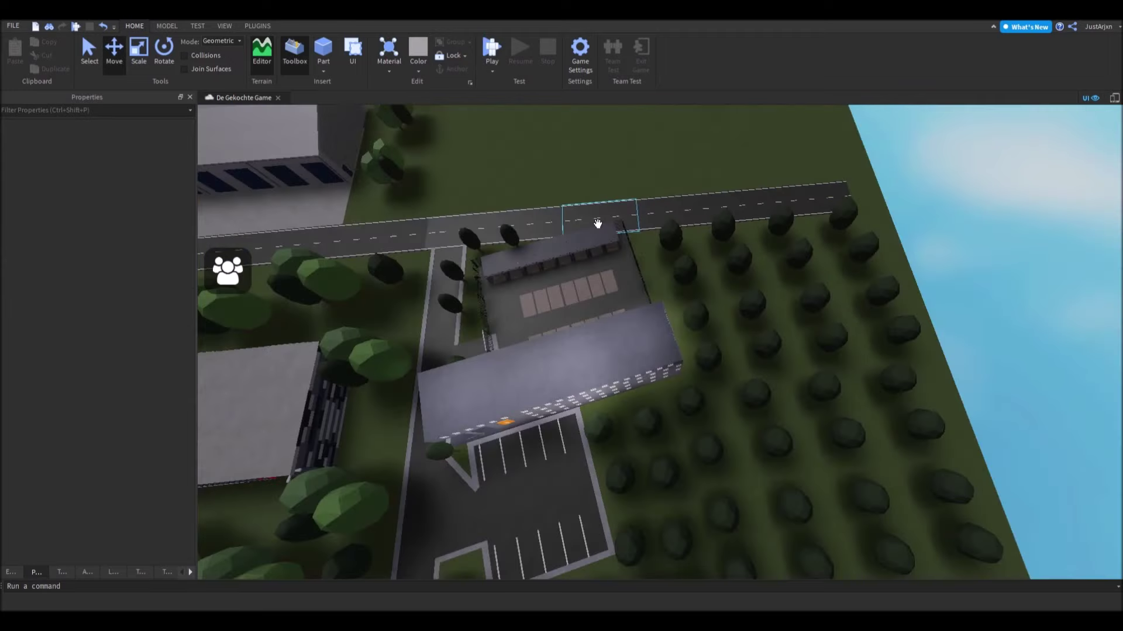
scroll(739, 224, up, 5)
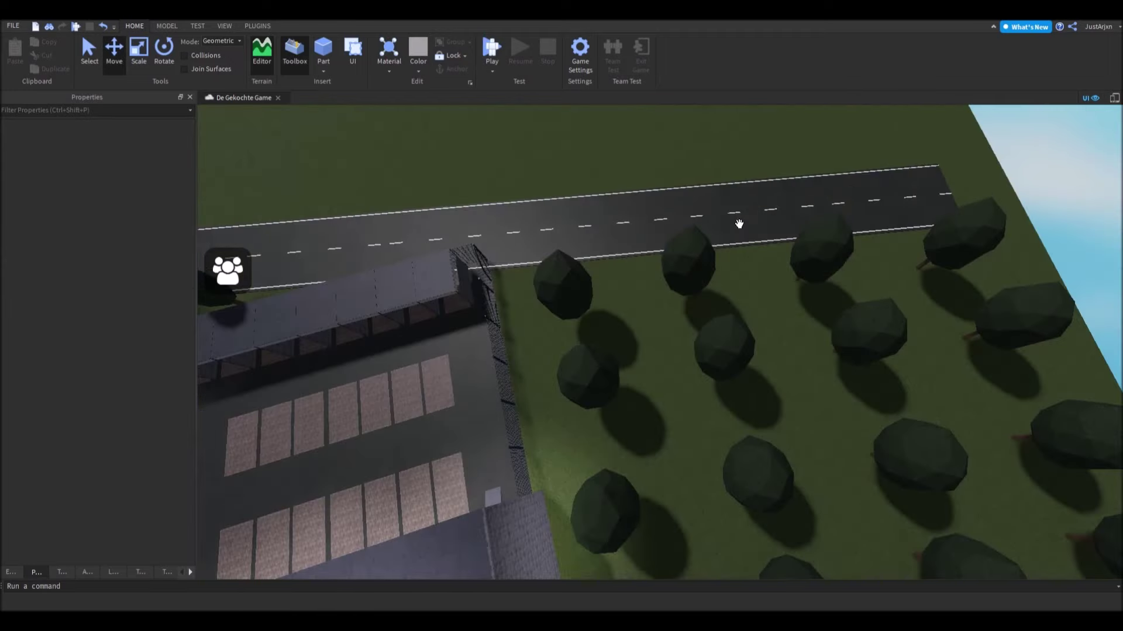
- Duplicate the outermost row of trees between the road bend and the main road's end, shifting the copies towards the map edge
right_drag(739, 224, 492, 321)
key(d)
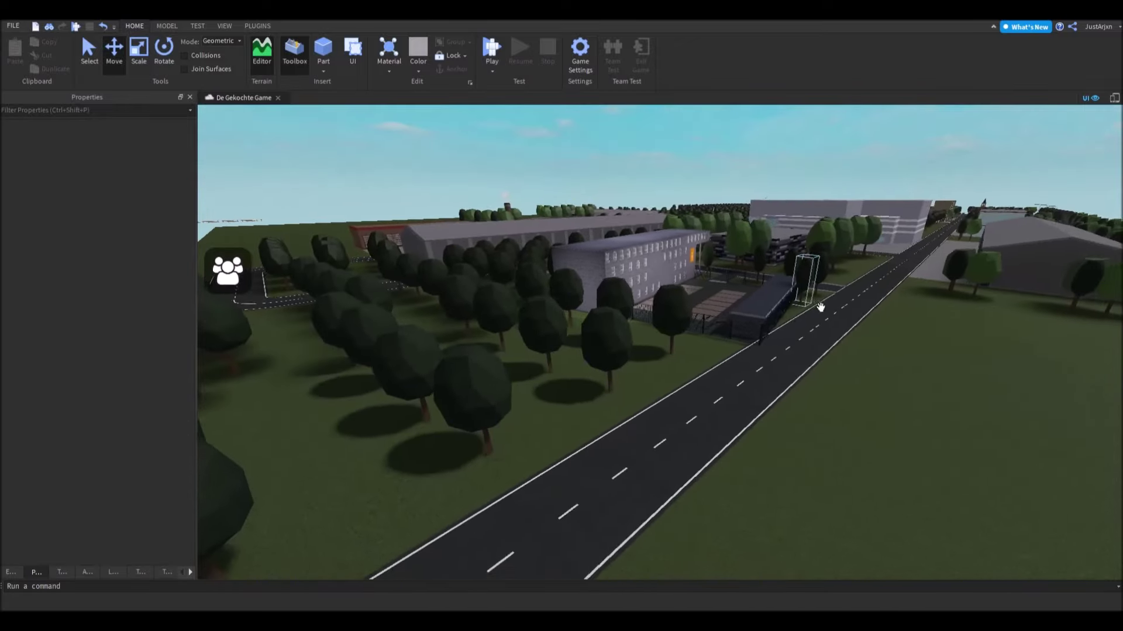
key(s)
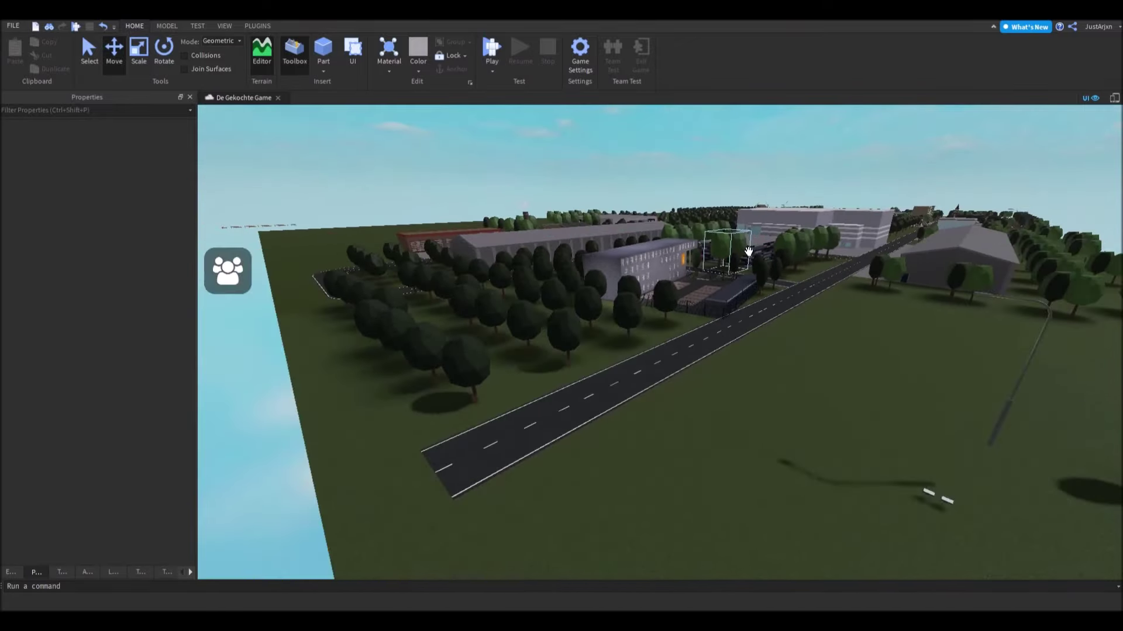
right_drag(613, 195, 682, 276)
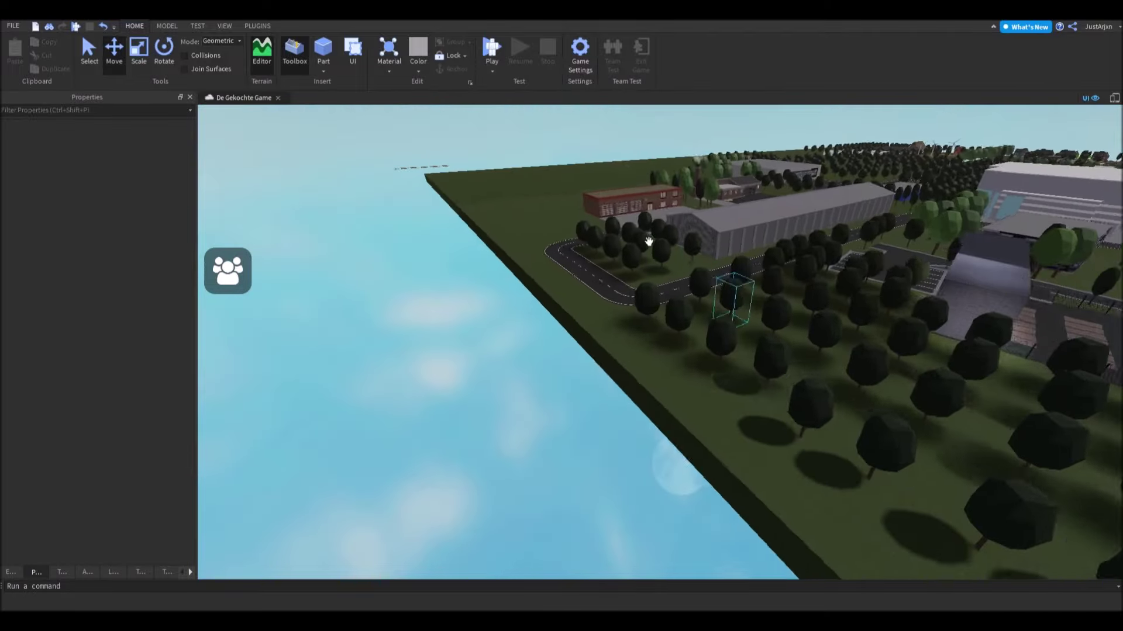
scroll(556, 178, down, 5)
scroll(598, 208, up, 5)
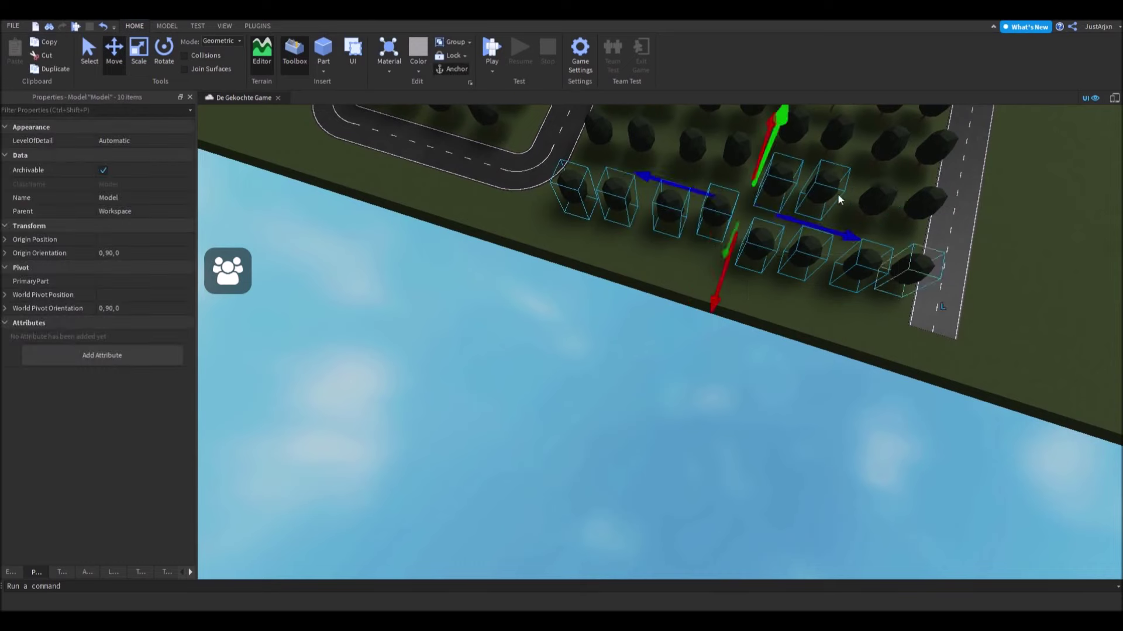
drag(719, 299, 710, 329)
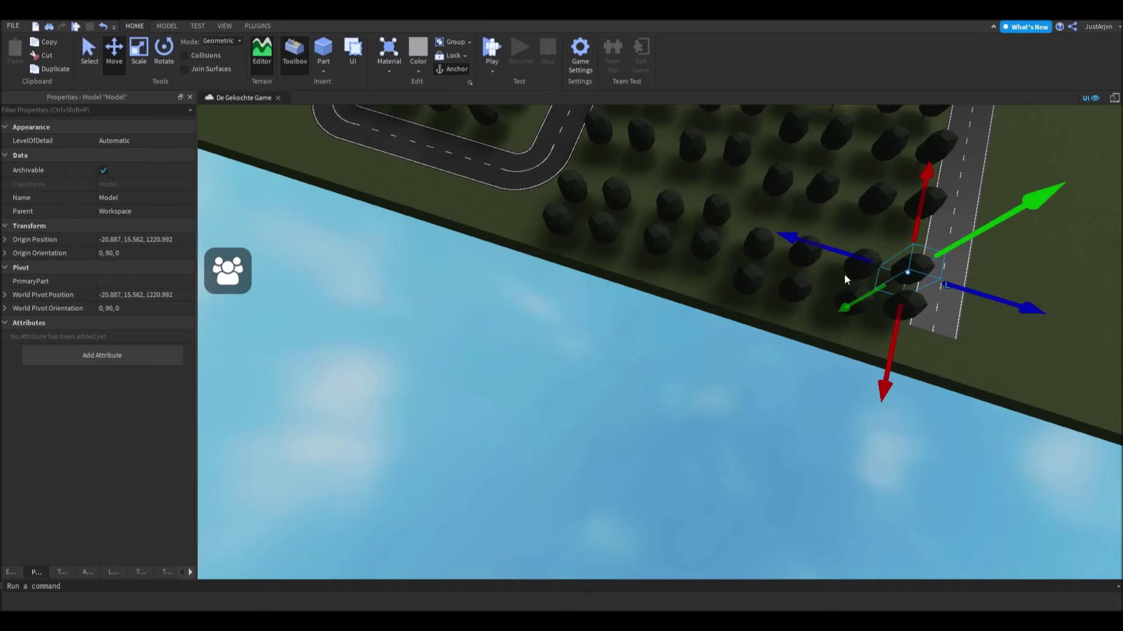
- Line the narrow grass strip between the road bend and the map edge with a row of duplicated dark trees
right_drag(828, 278, 690, 310)
click(643, 296)
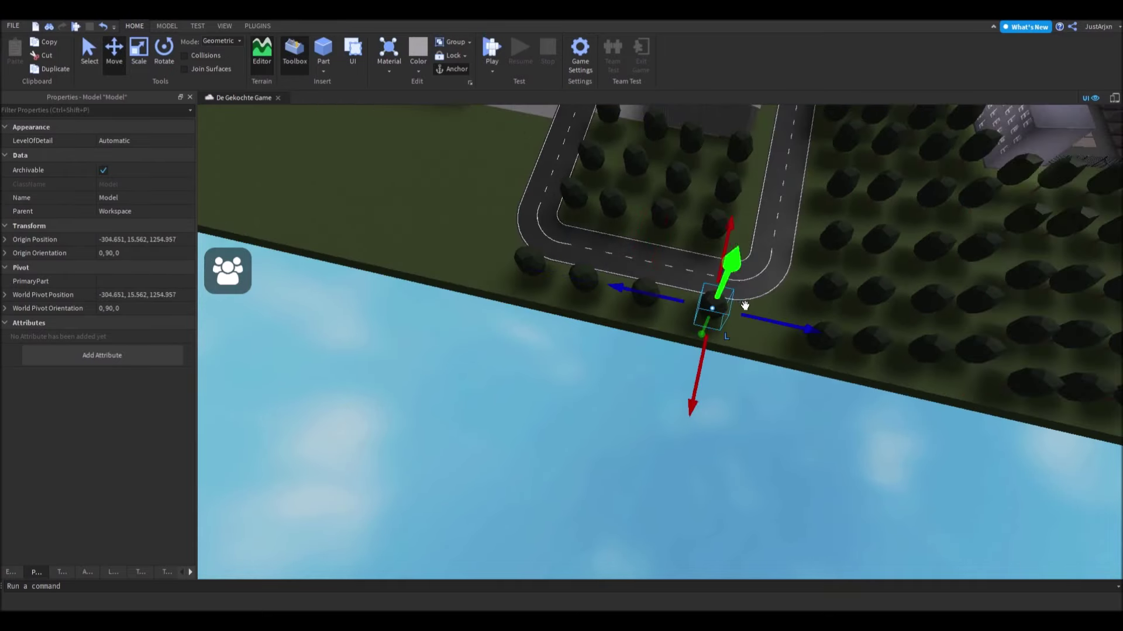
right_drag(733, 304, 643, 226)
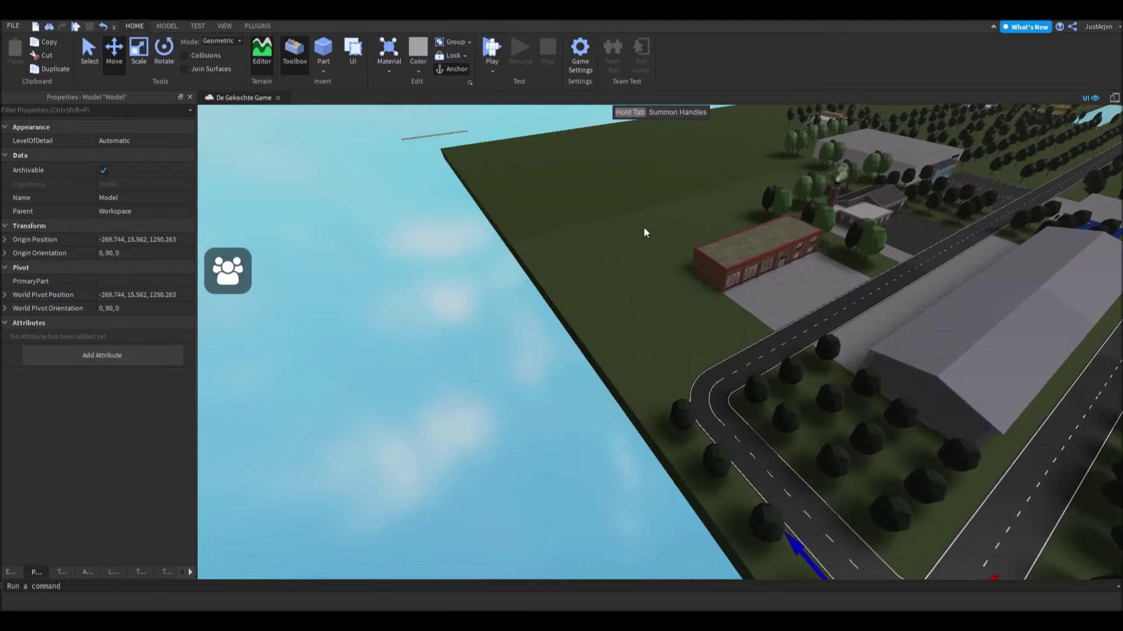
- Place four duplicated clusters of green trees on the grass between the red brick garage and the map edge
click(611, 364)
scroll(639, 357, up, 5)
right_drag(872, 323, 1043, 248)
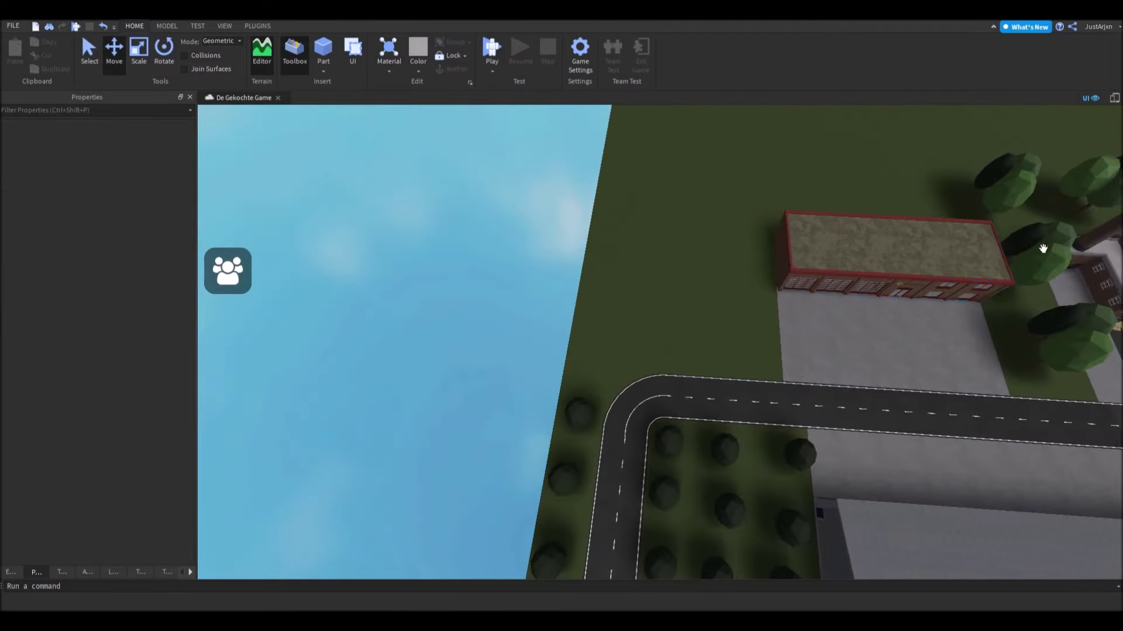
drag(1020, 299, 740, 369)
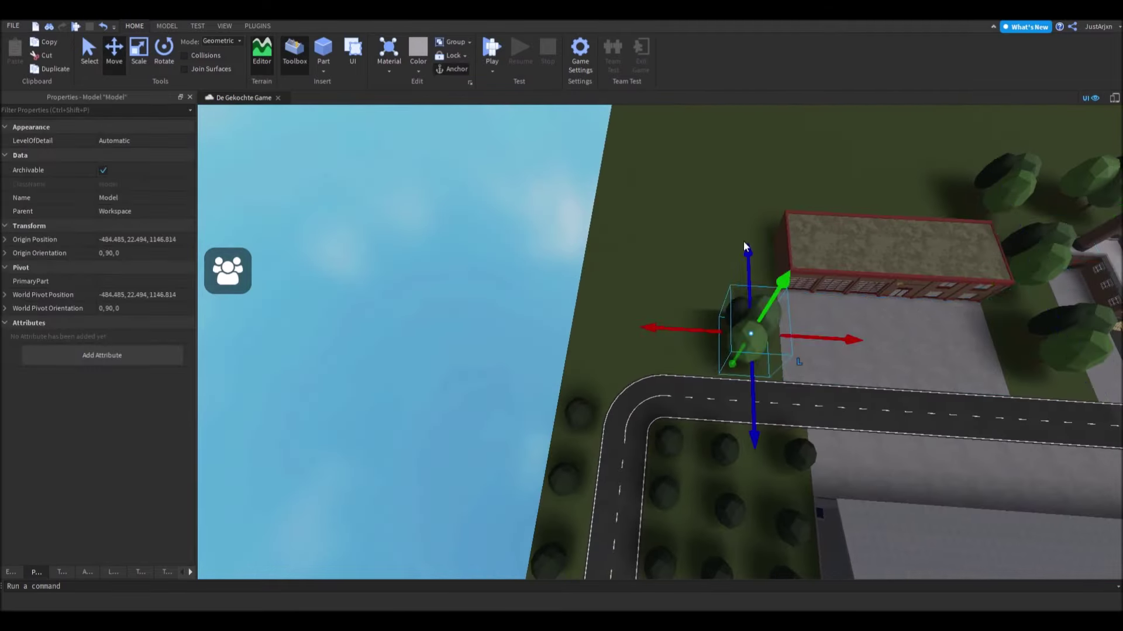
drag(630, 339, 587, 339)
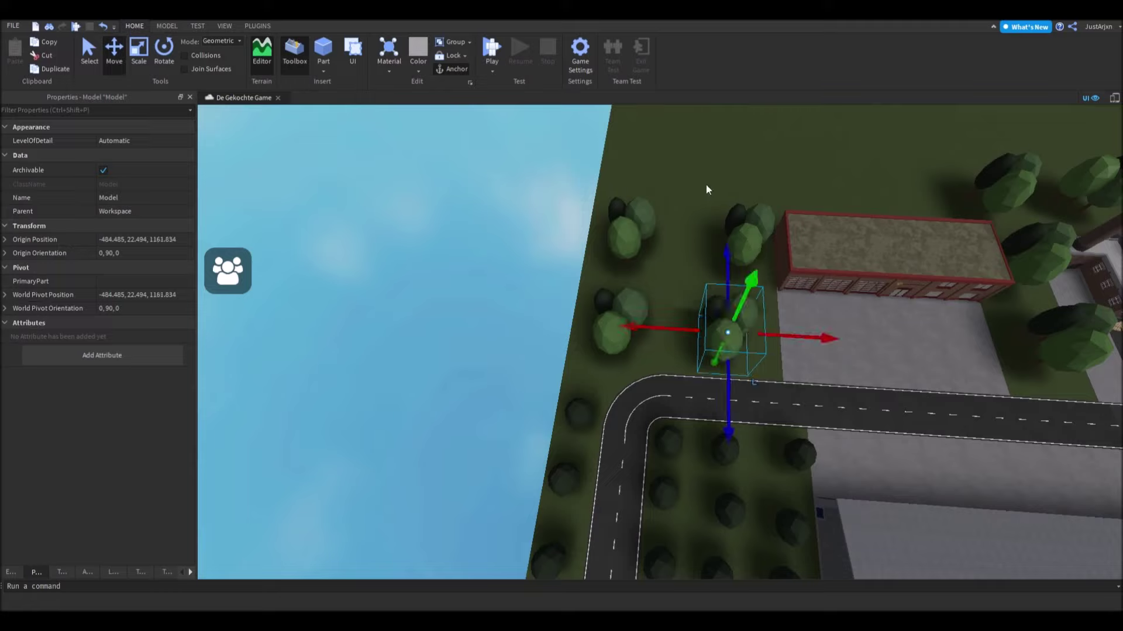
- Duplicate the tree cluster at the garage's rear corner and space the copies along the grass behind the building
click(776, 149)
right_drag(776, 149, 777, 149)
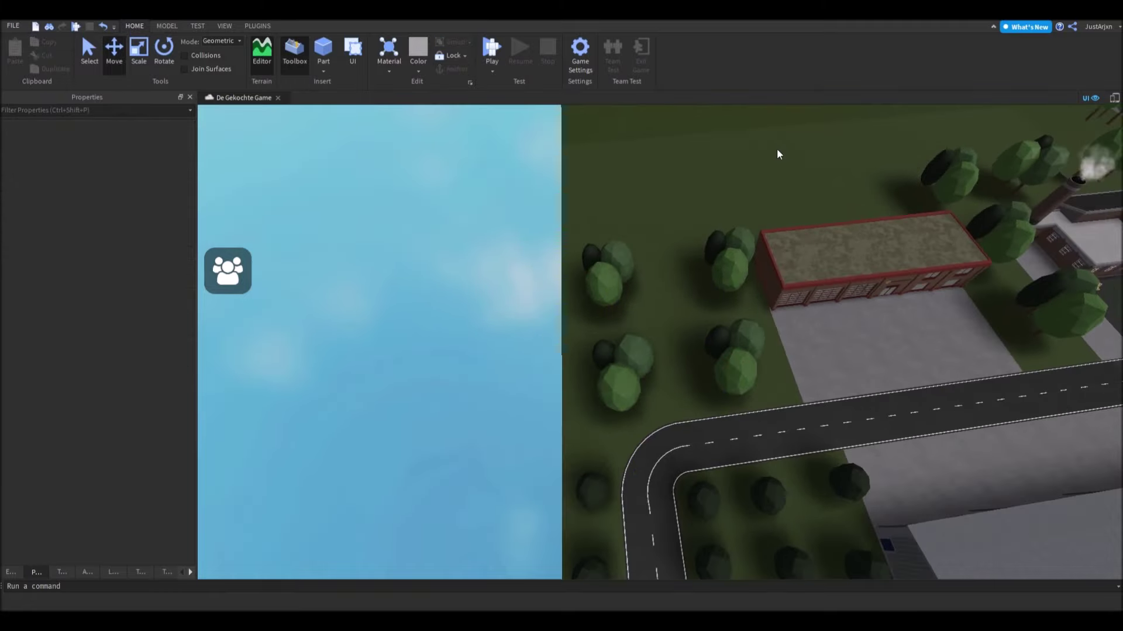
scroll(763, 185, up, 6)
click(763, 191)
right_drag(764, 190, 935, 197)
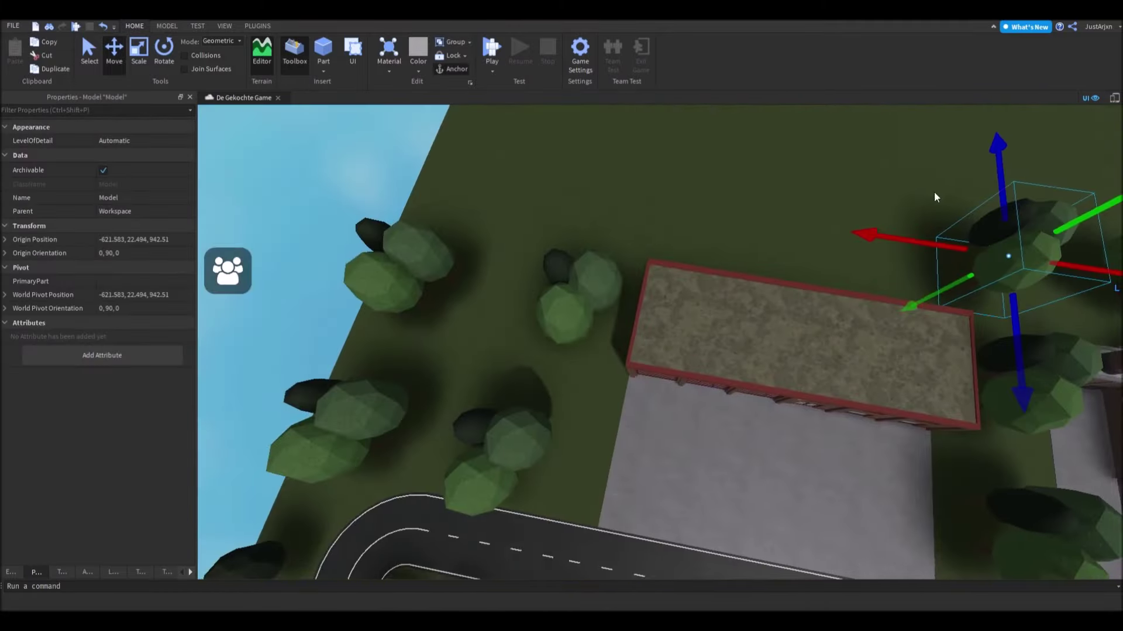
drag(933, 230, 751, 240)
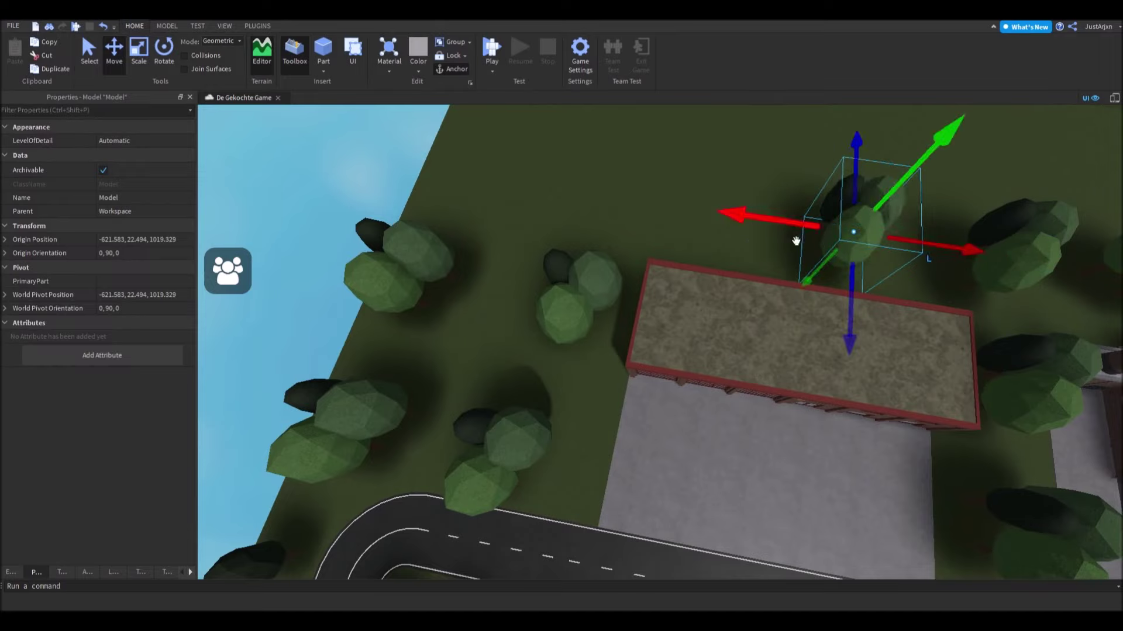
drag(815, 225, 462, 194)
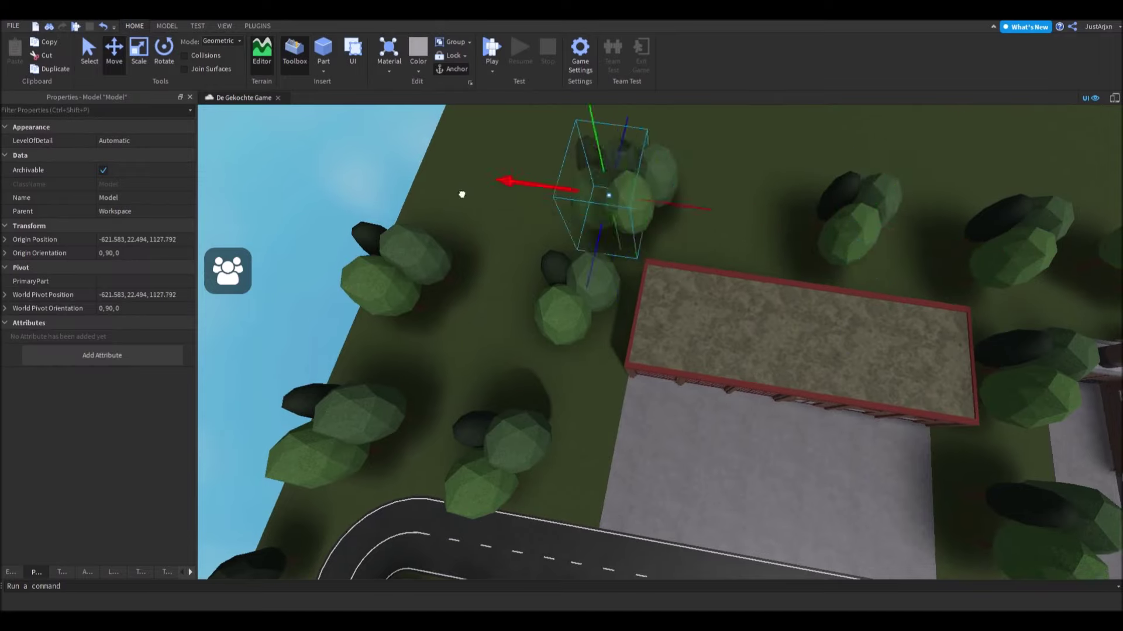
- Move the stray trees, small bench-like objects and street lamp from the empty map corner off the grass baseplate
scroll(759, 215, down, 15)
right_drag(801, 209, 839, 209)
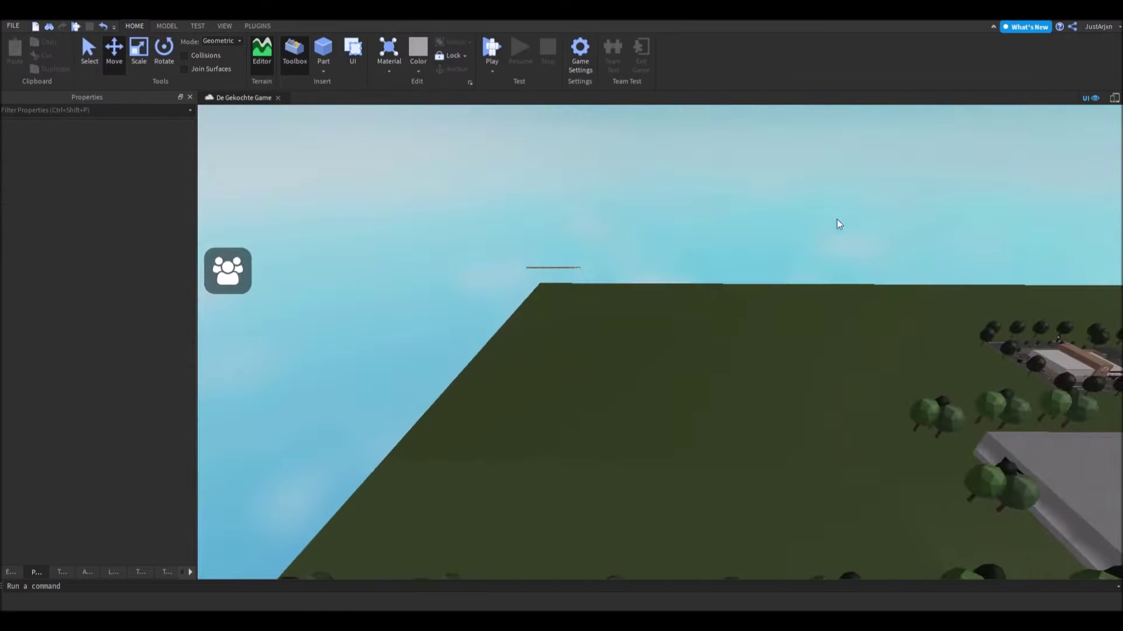
click(838, 209)
right_drag(816, 282, 902, 163)
scroll(763, 339, up, 5)
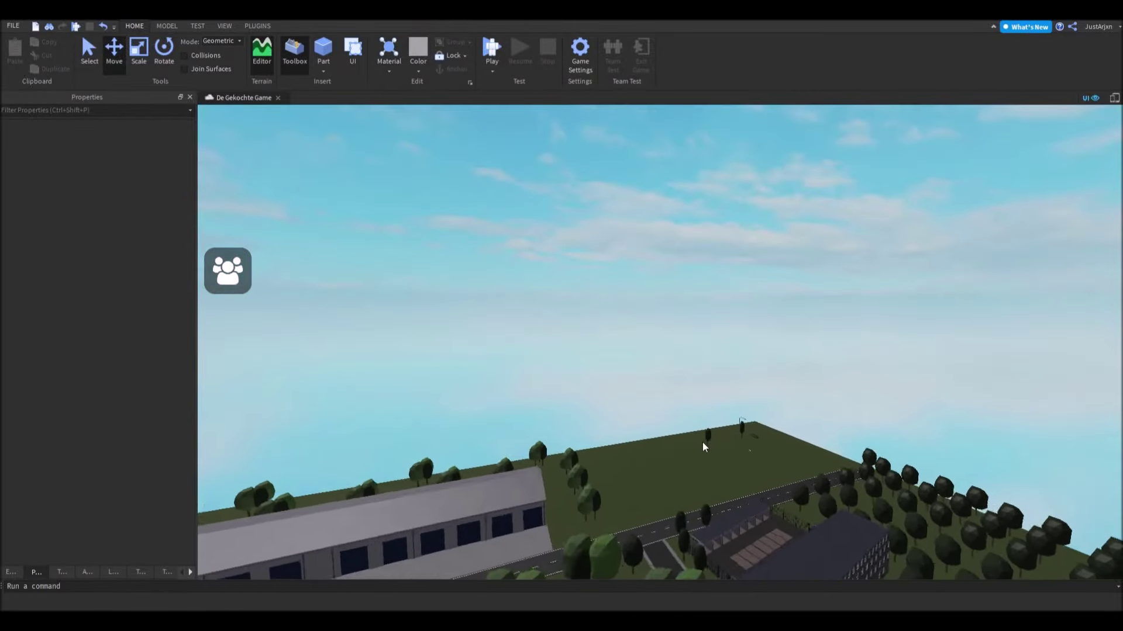
scroll(704, 446, up, 5)
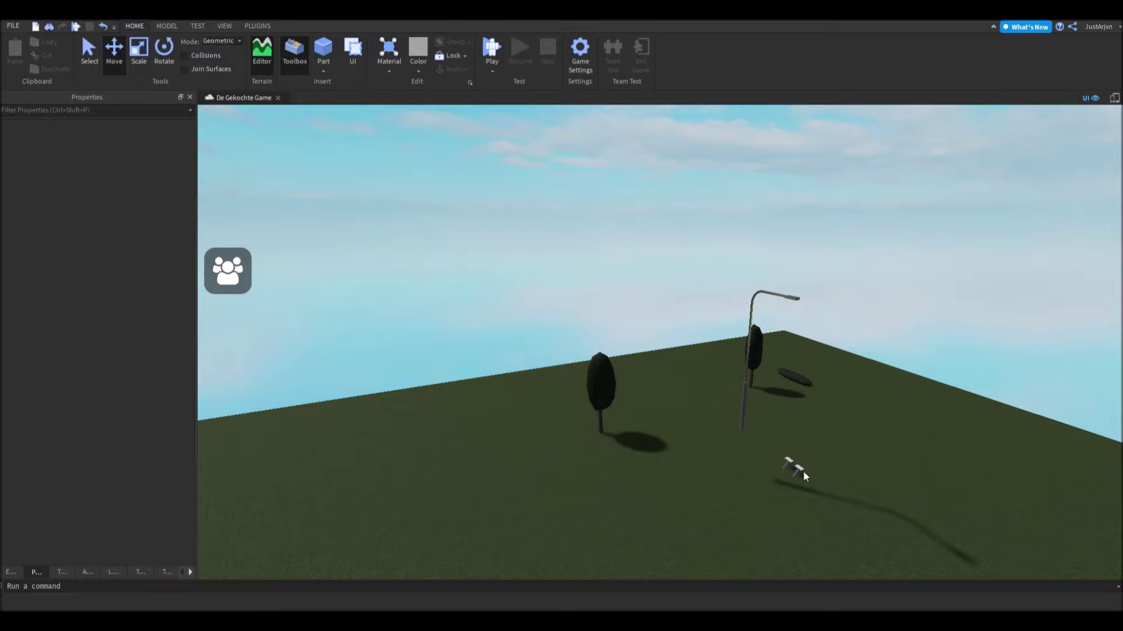
click(883, 376)
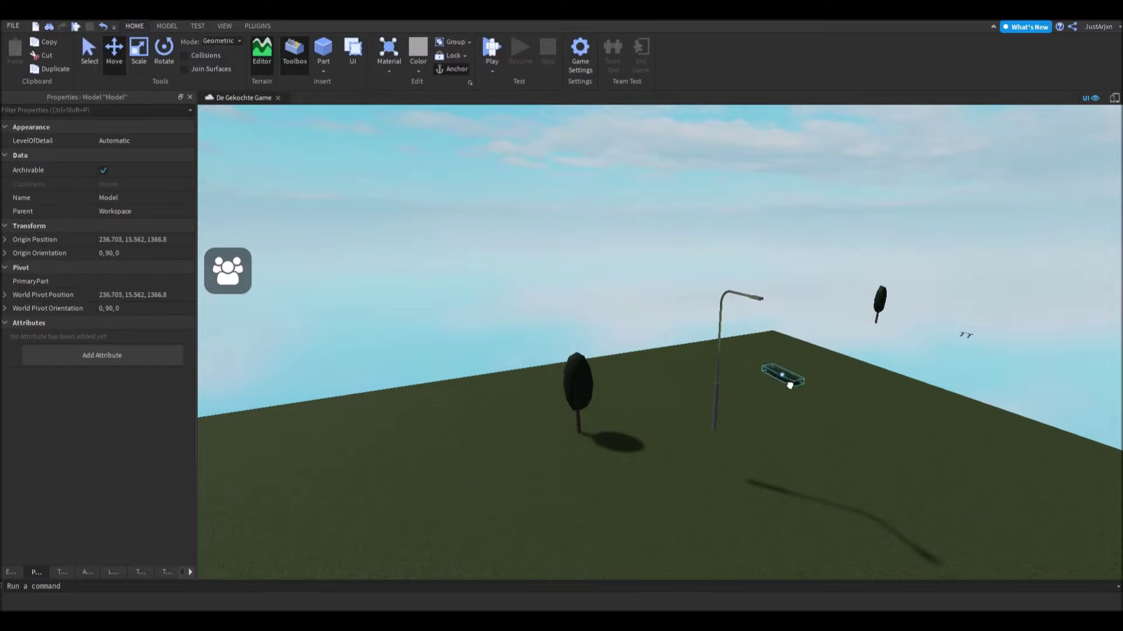
drag(709, 386, 850, 375)
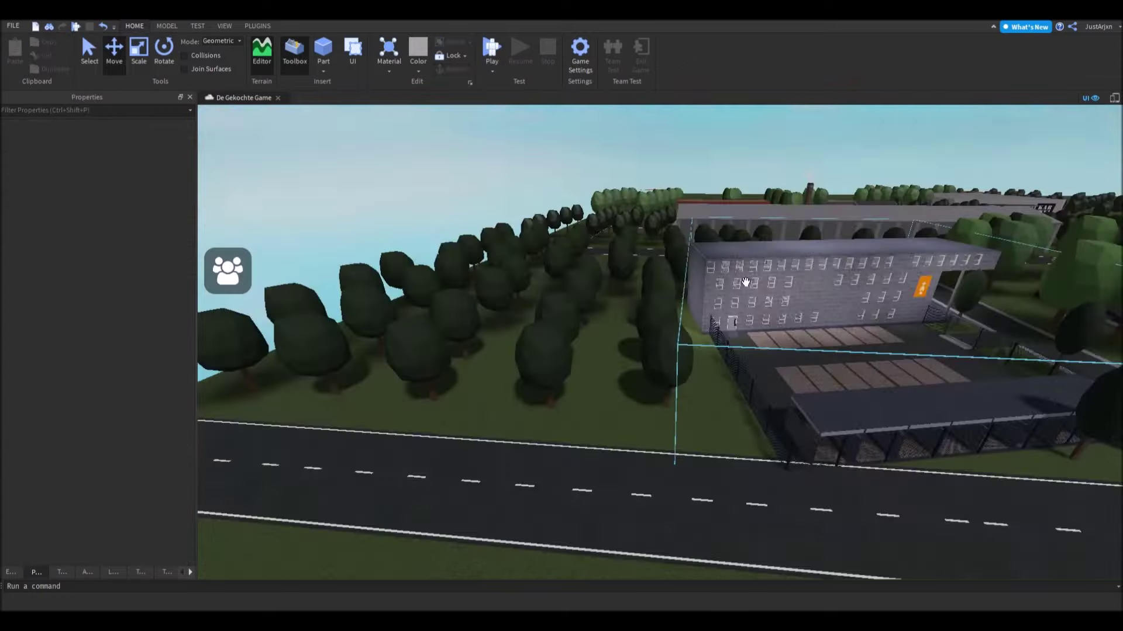
- Select the dark tree outside the corner of the loop road around the white-roofed building with the brown strip
scroll(720, 261, up, 5)
scroll(737, 276, down, 8)
scroll(738, 276, down, 4)
right_drag(738, 276, 851, 311)
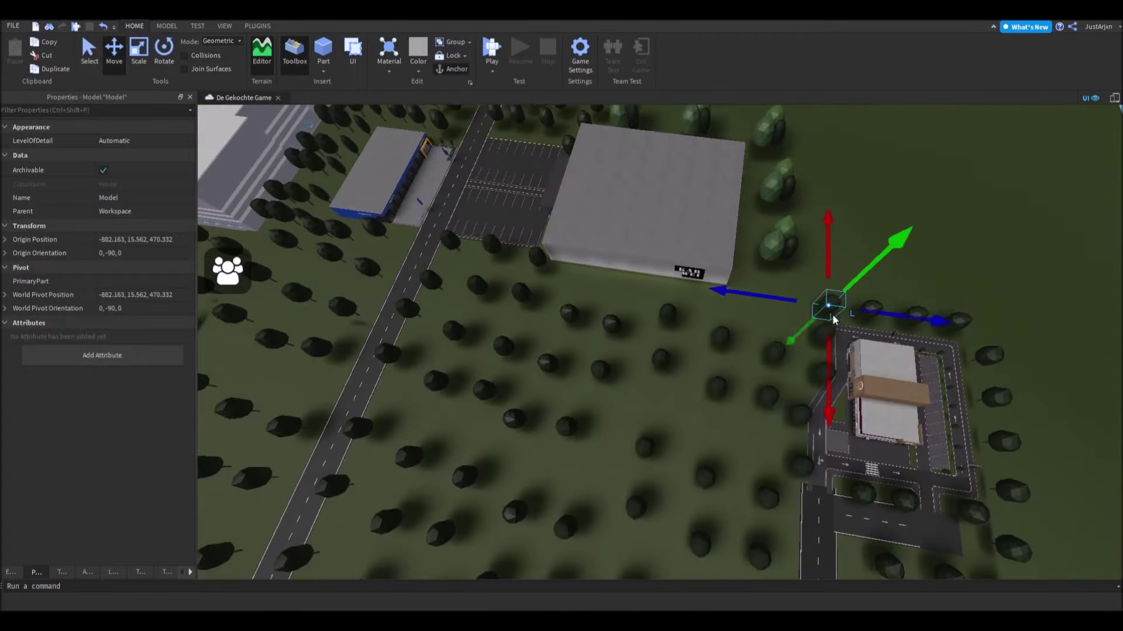